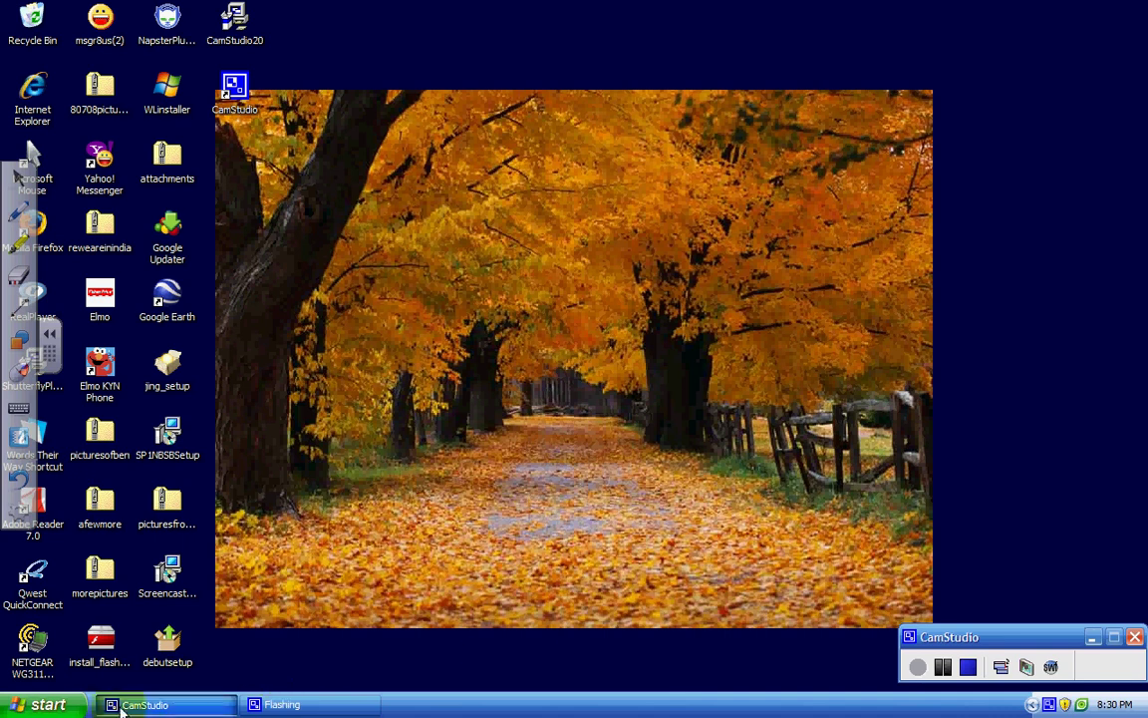
# Step: Launch Microsoft Word from the Start menu to get a blank Document1
pyautogui.click(40, 705)
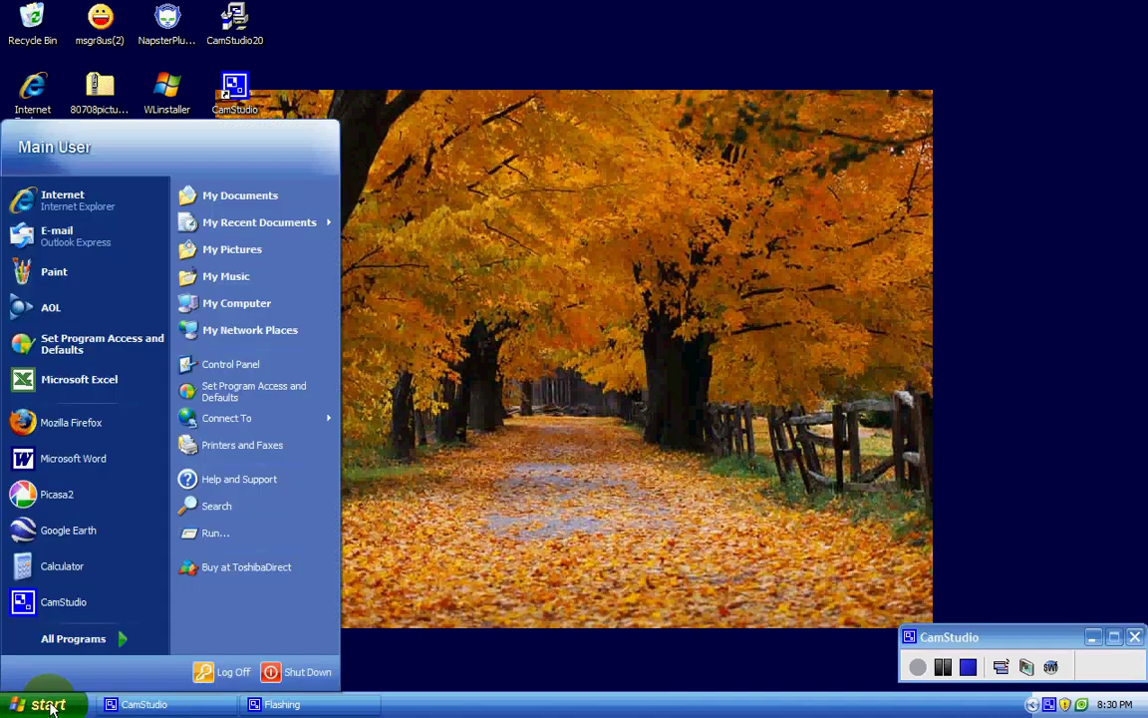
pyautogui.click(80, 468)
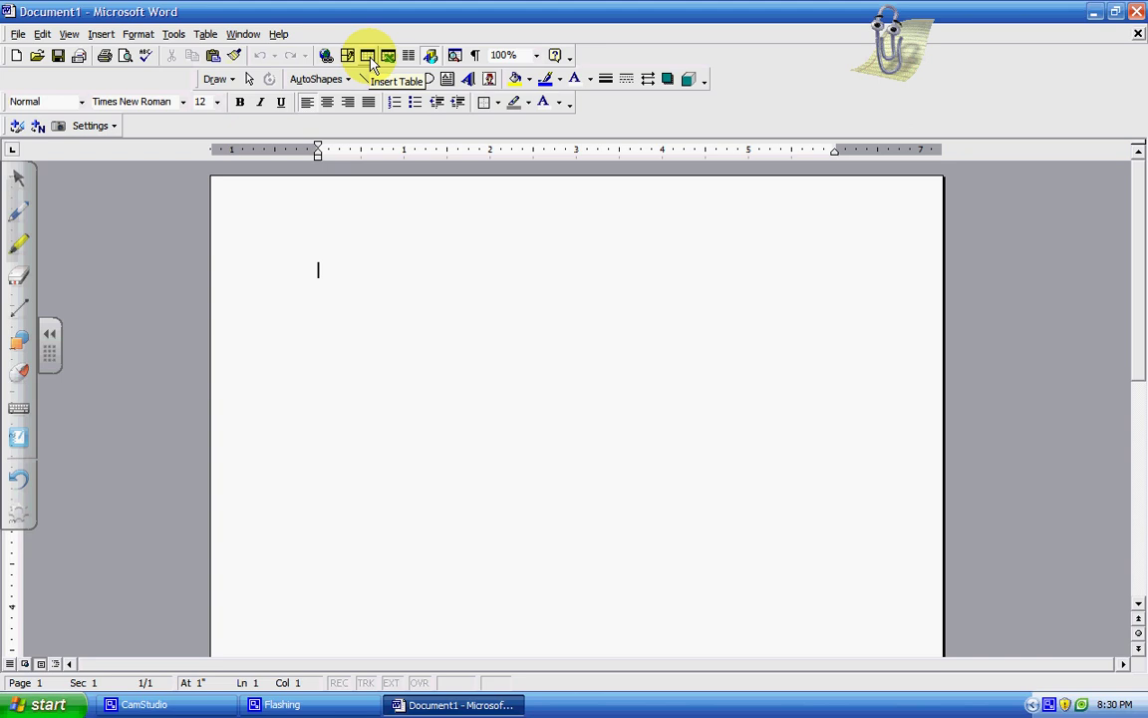
pyautogui.click(65, 38)
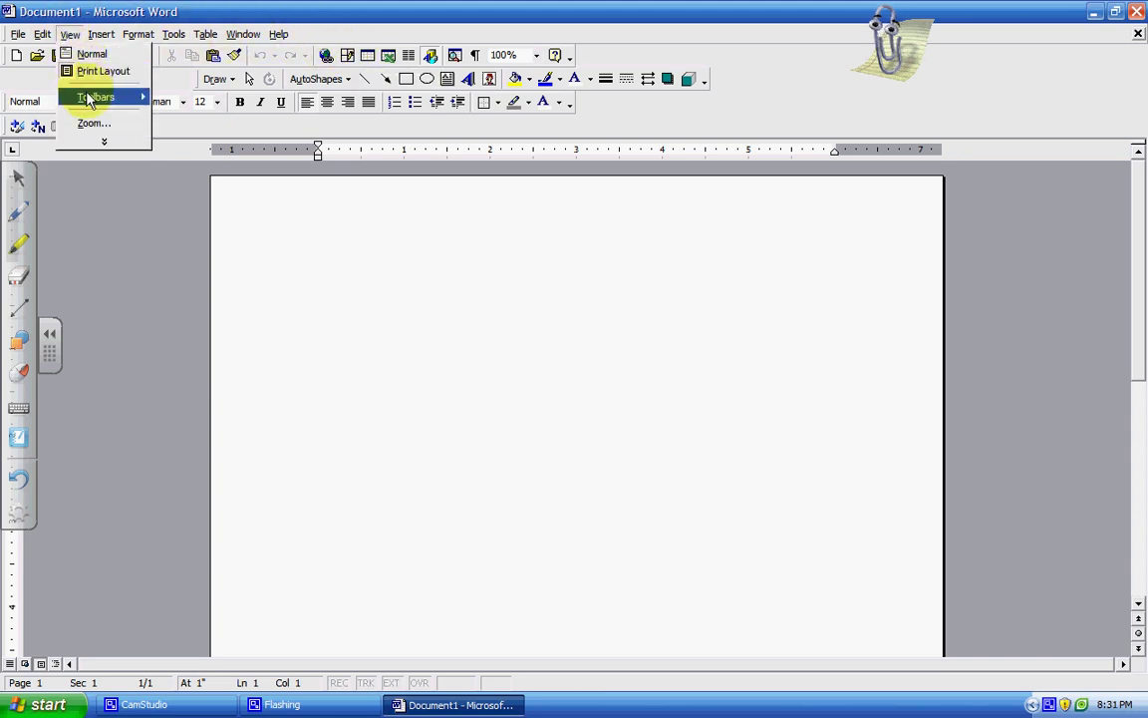
pyautogui.moveTo(118, 100)
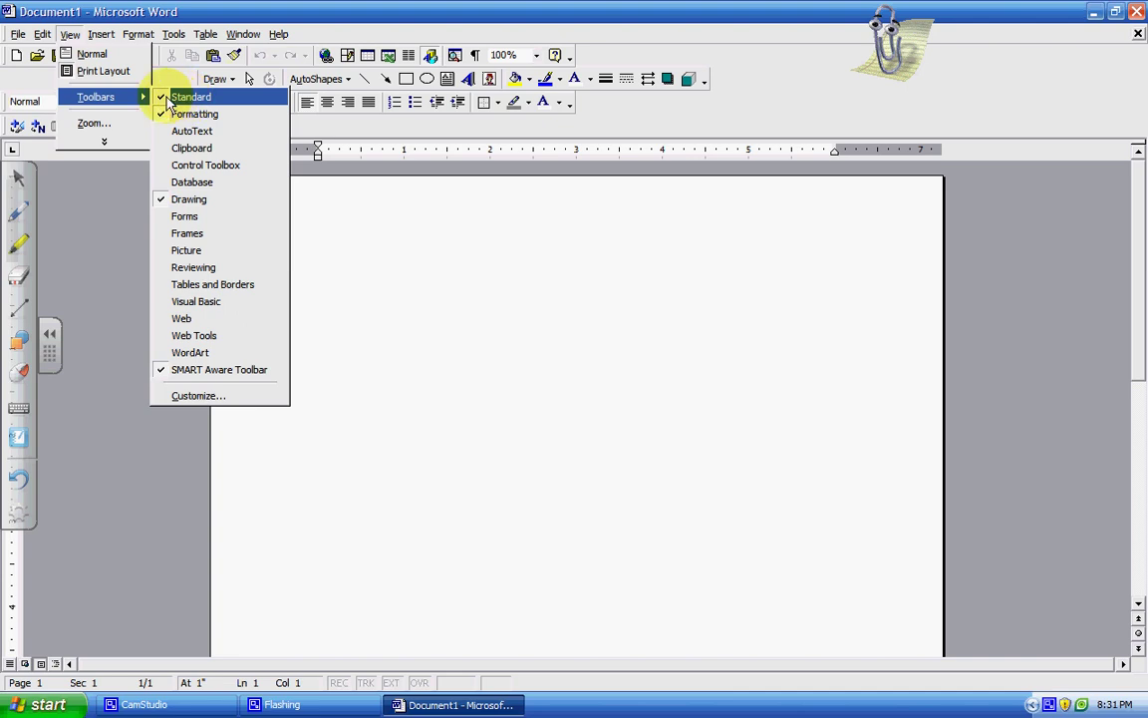
pyautogui.click(226, 11)
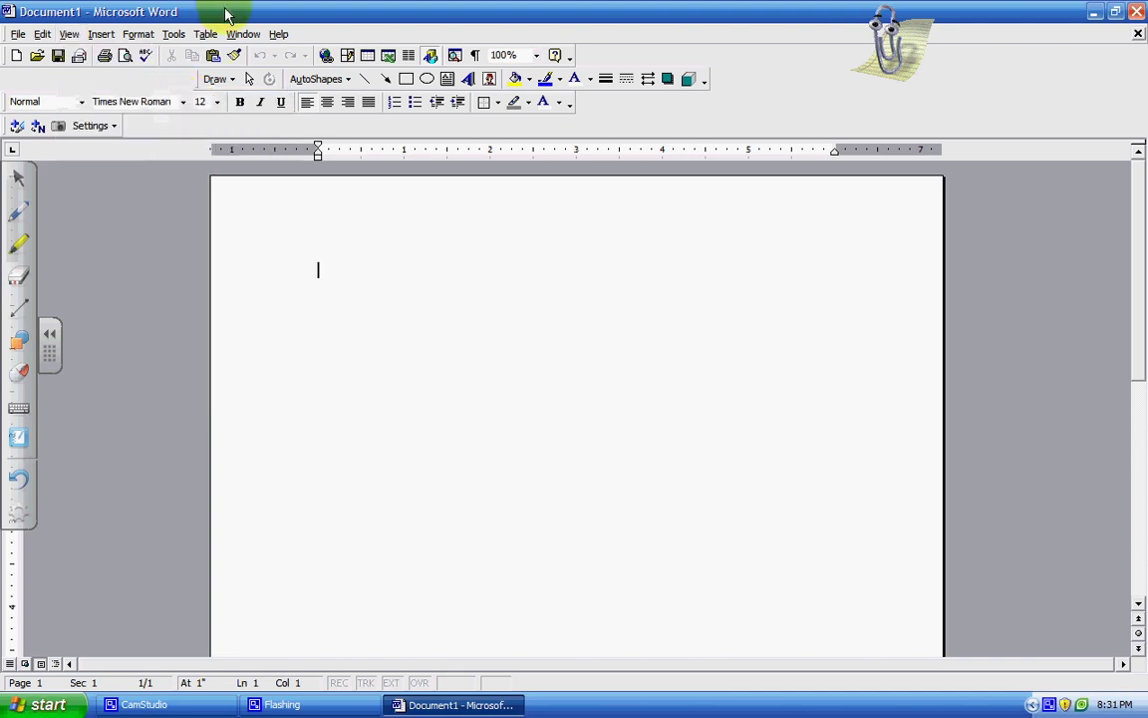
# Step: Insert an empty table with 3 rows and 5 columns at the top of the page
pyautogui.click(368, 57)
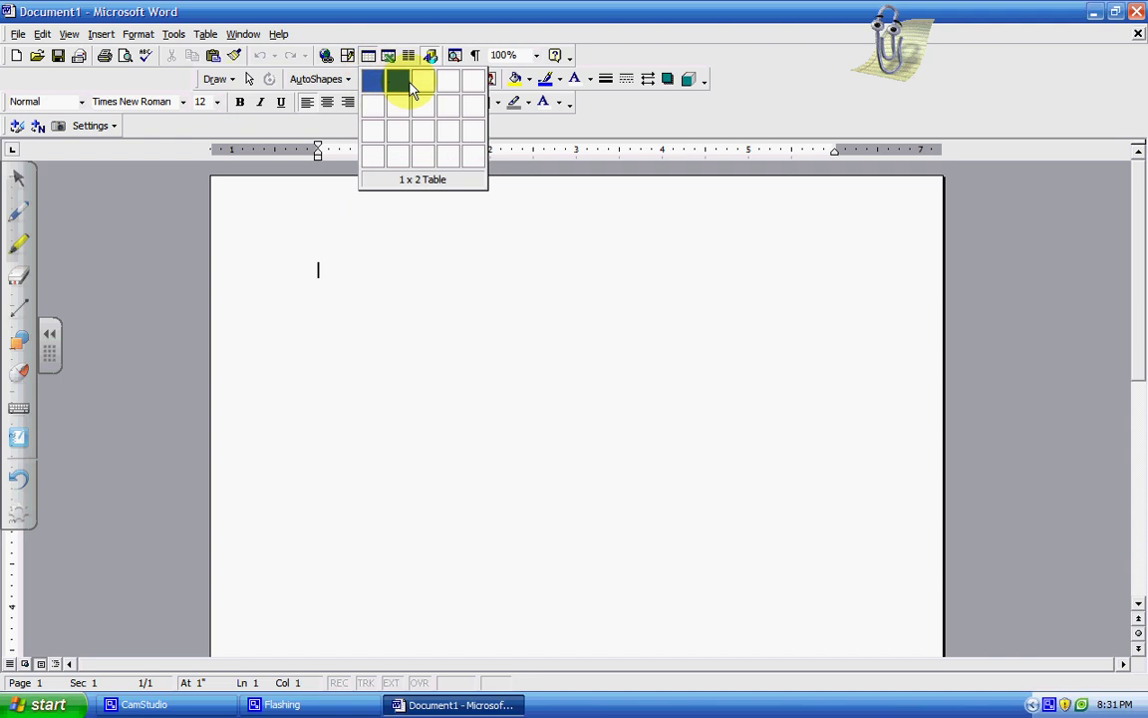
pyautogui.click(472, 127)
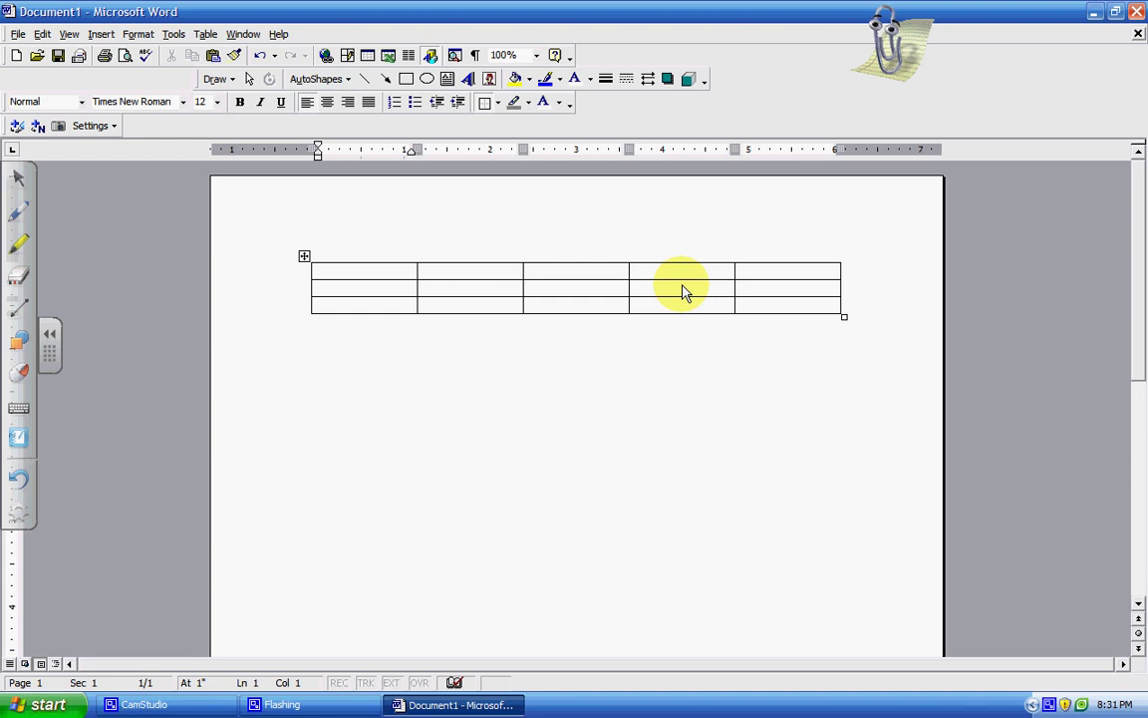
# Step: Stretch the table downward so its rows fill roughly the upper half of the page
pyautogui.click(844, 320)
pyautogui.moveTo(844, 327); pyautogui.dragTo(845, 588)
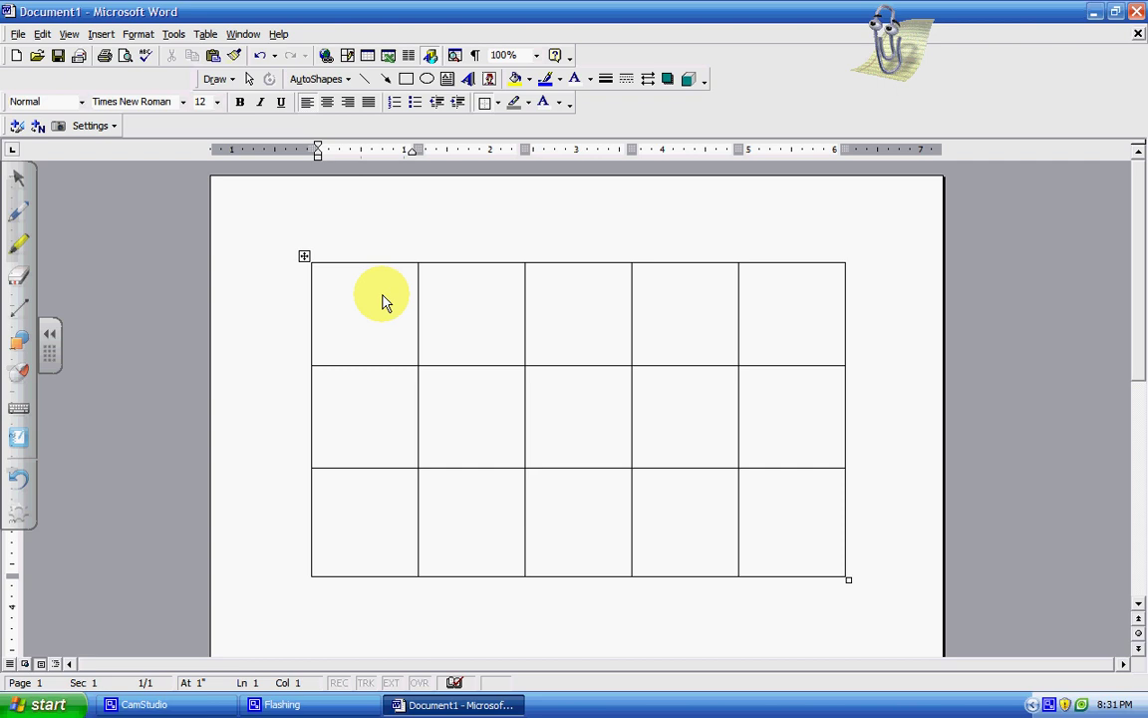
# Step: Enter Monday, Tuesday and Wednesday in the first three header cells
pyautogui.write('Monday')
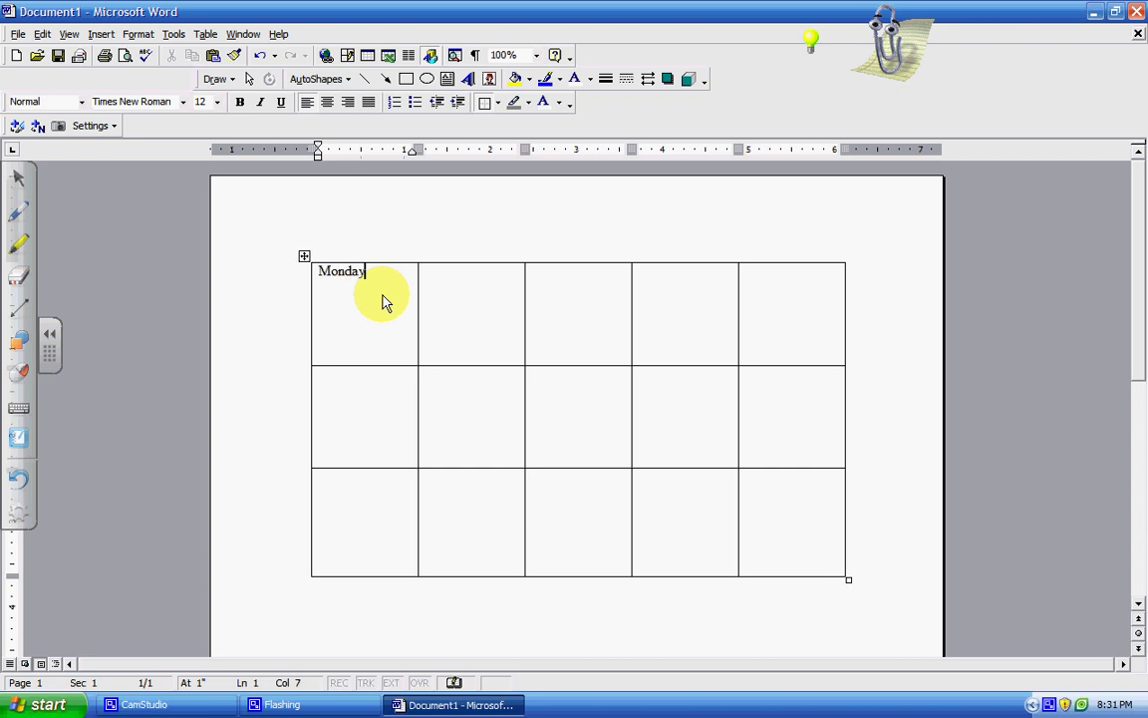
pyautogui.press('Tab')
pyautogui.write('Tuesday')
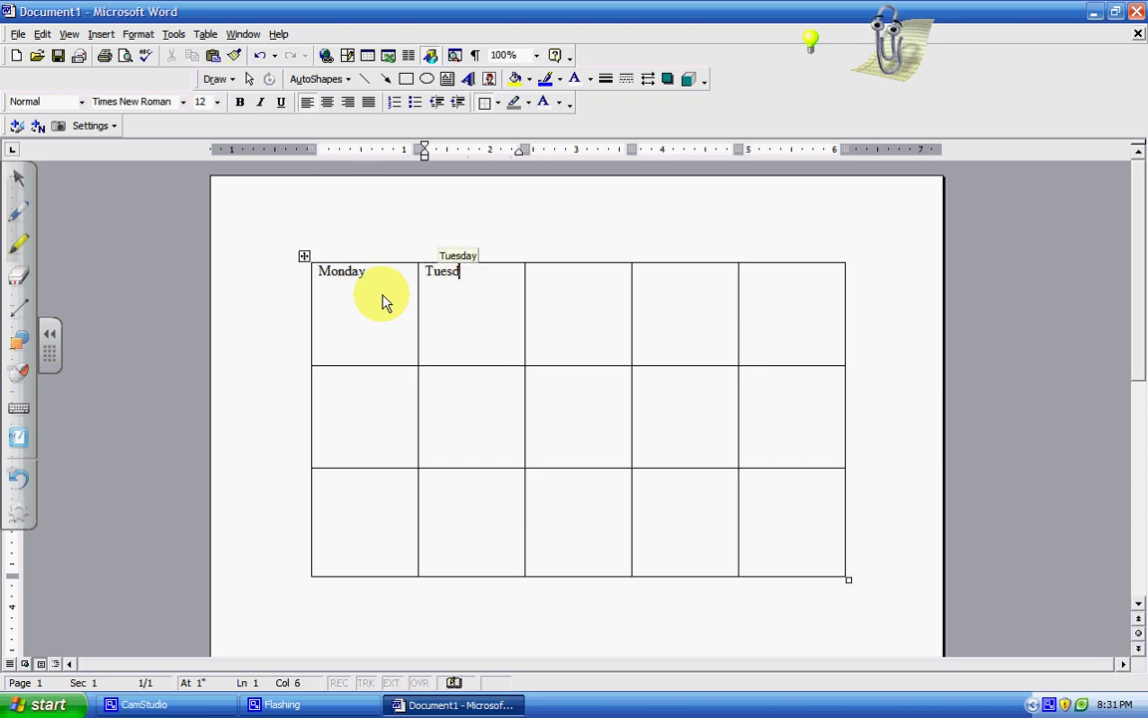
pyautogui.press('Tab')
pyautogui.write('Wend')
pyautogui.press('BackSpace')
pyautogui.press('BackSpace')
pyautogui.write('dnes')
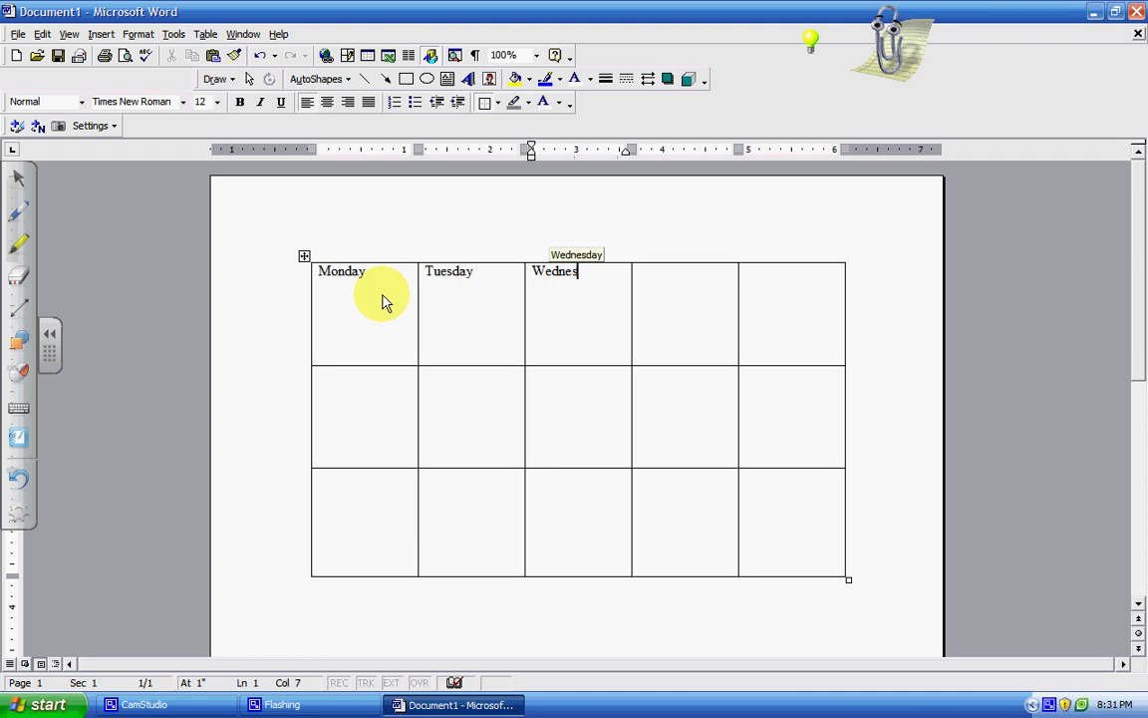
pyautogui.press('Return')
# Step: Enter Thursday and Friday in the last two header cells
pyautogui.press('Tab')
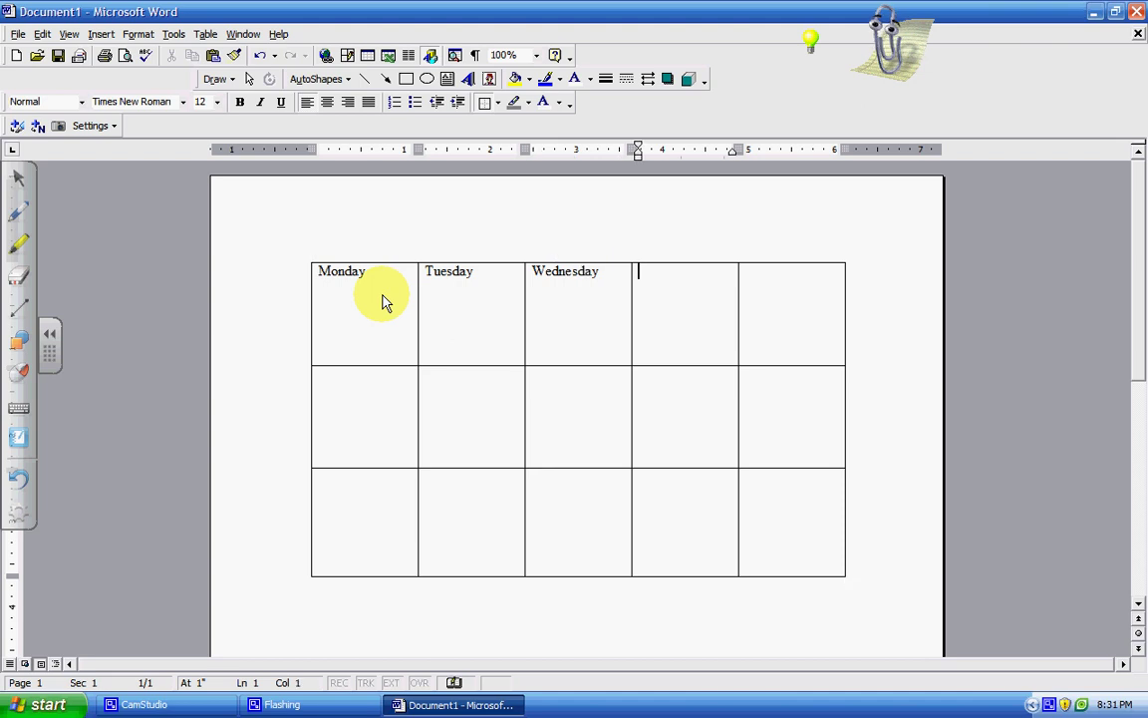
pyautogui.write('Thur')
pyautogui.press('Return')
pyautogui.press('Tab')
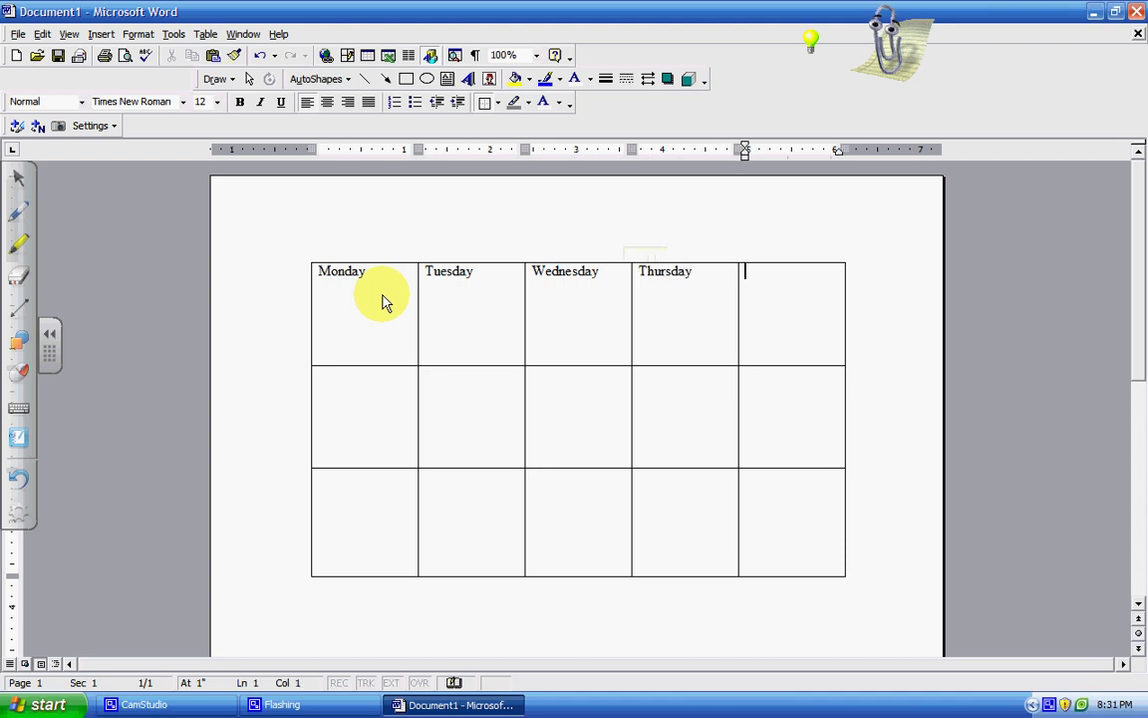
pyautogui.write('Frid')
pyautogui.press('Return')
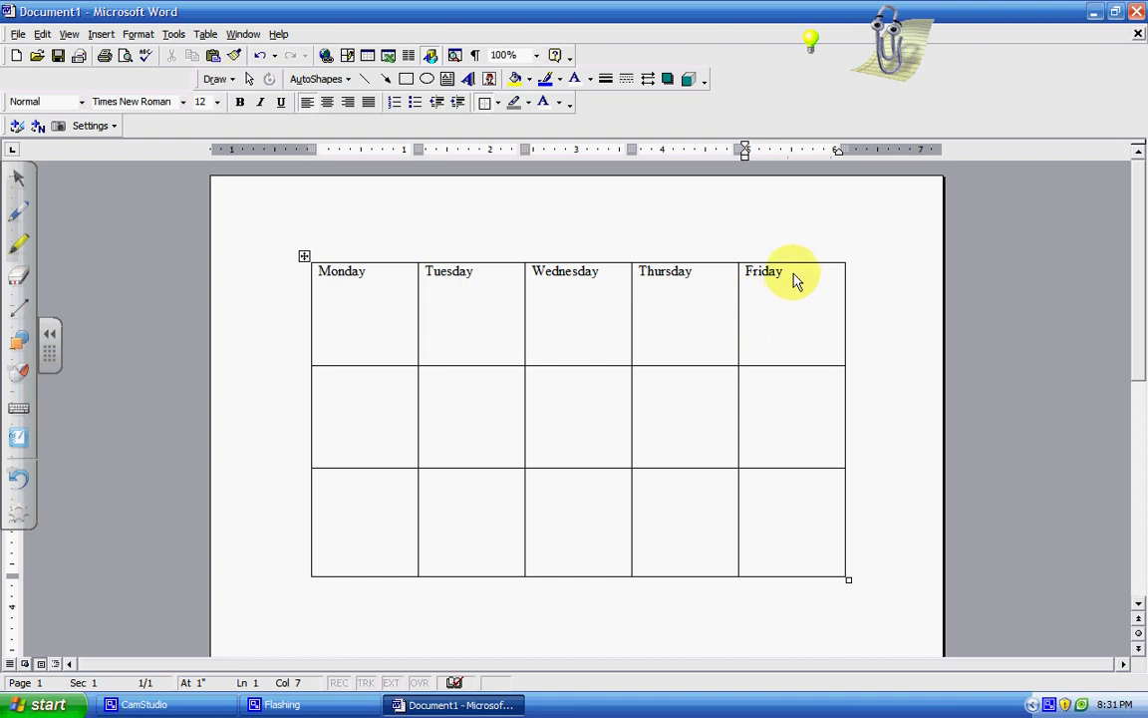
# Step: Center the weekday headings in the first row, leaving them without bold or underline
pyautogui.moveTo(798, 281); pyautogui.dragTo(377, 274)
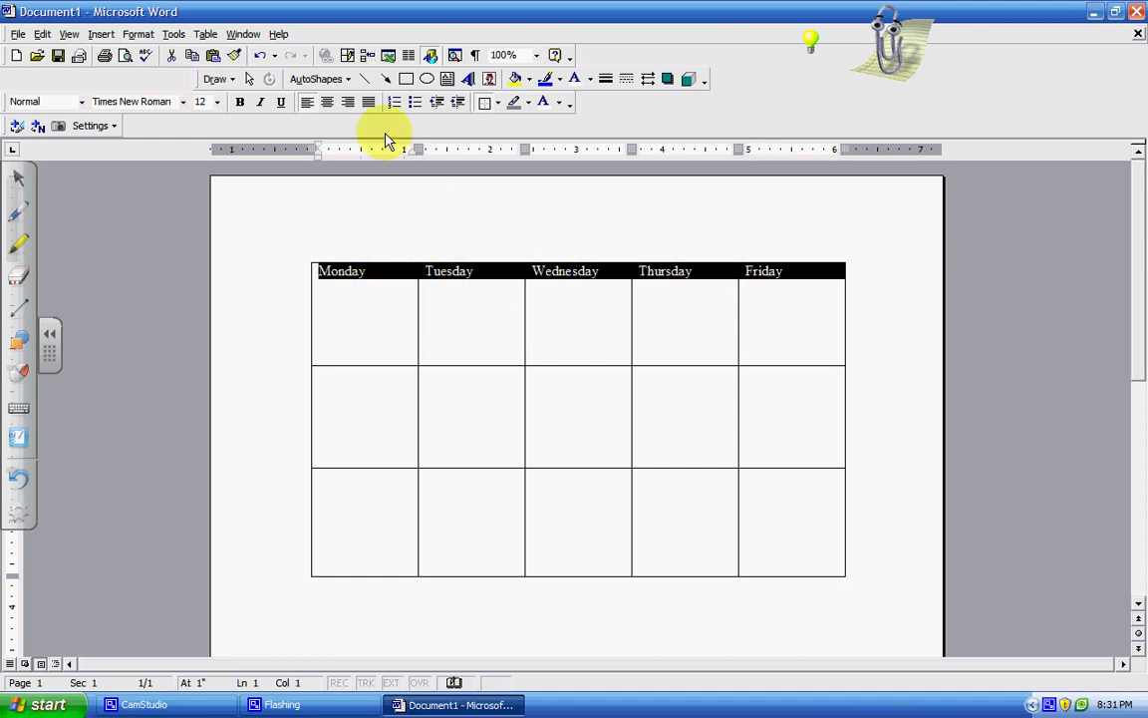
pyautogui.click(336, 103)
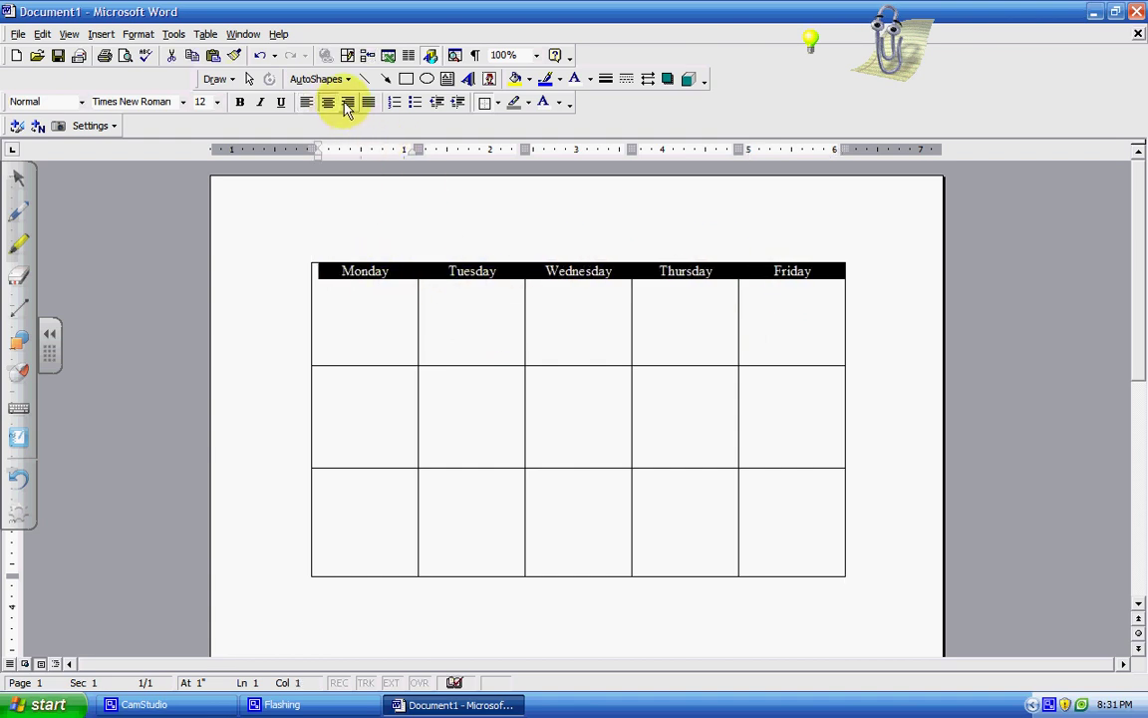
pyautogui.click(348, 103)
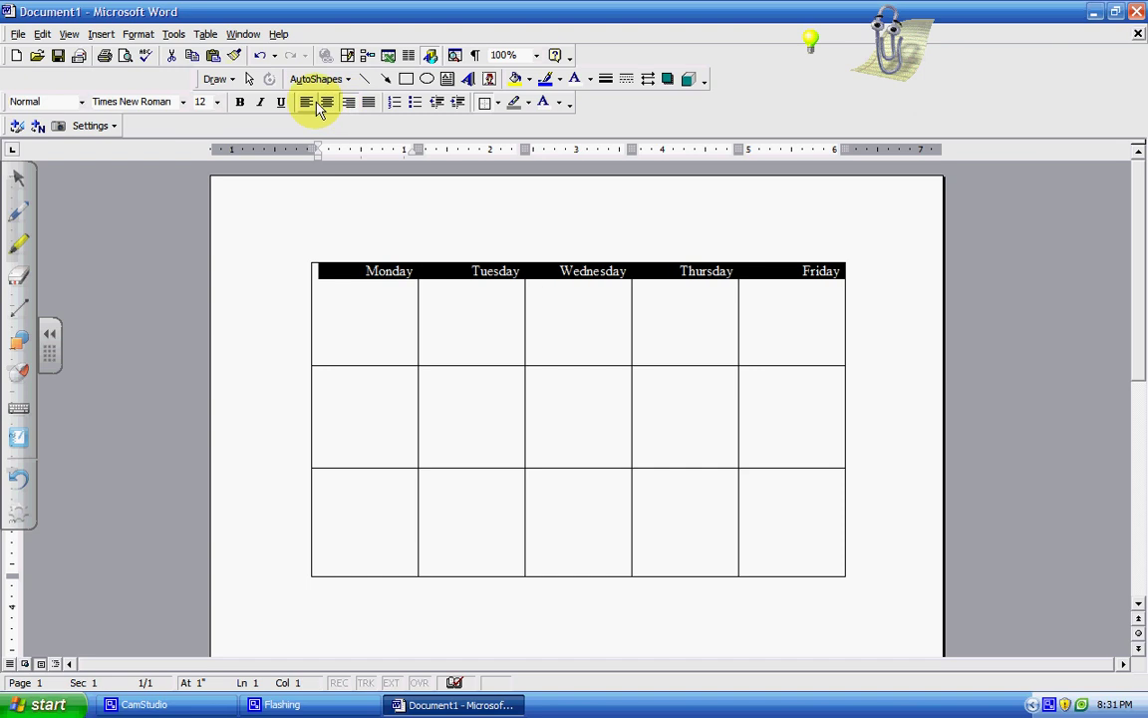
pyautogui.hotkey('ctrl', 'z')
pyautogui.click(239, 102)
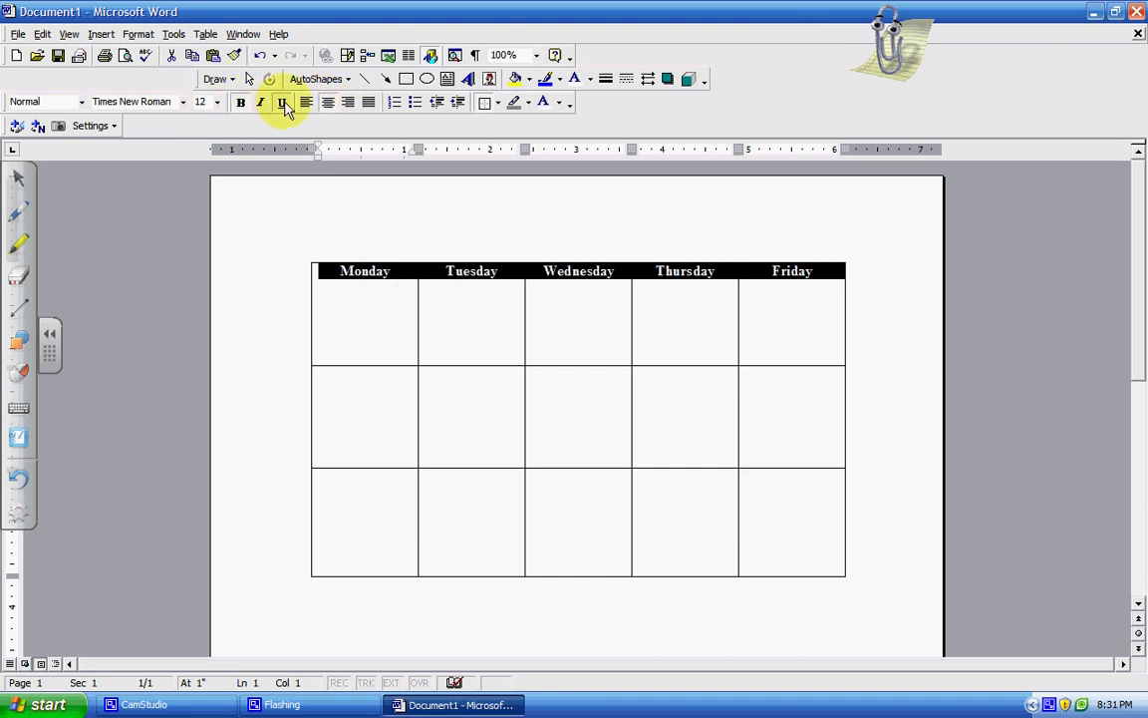
pyautogui.click(283, 103)
pyautogui.click(280, 103)
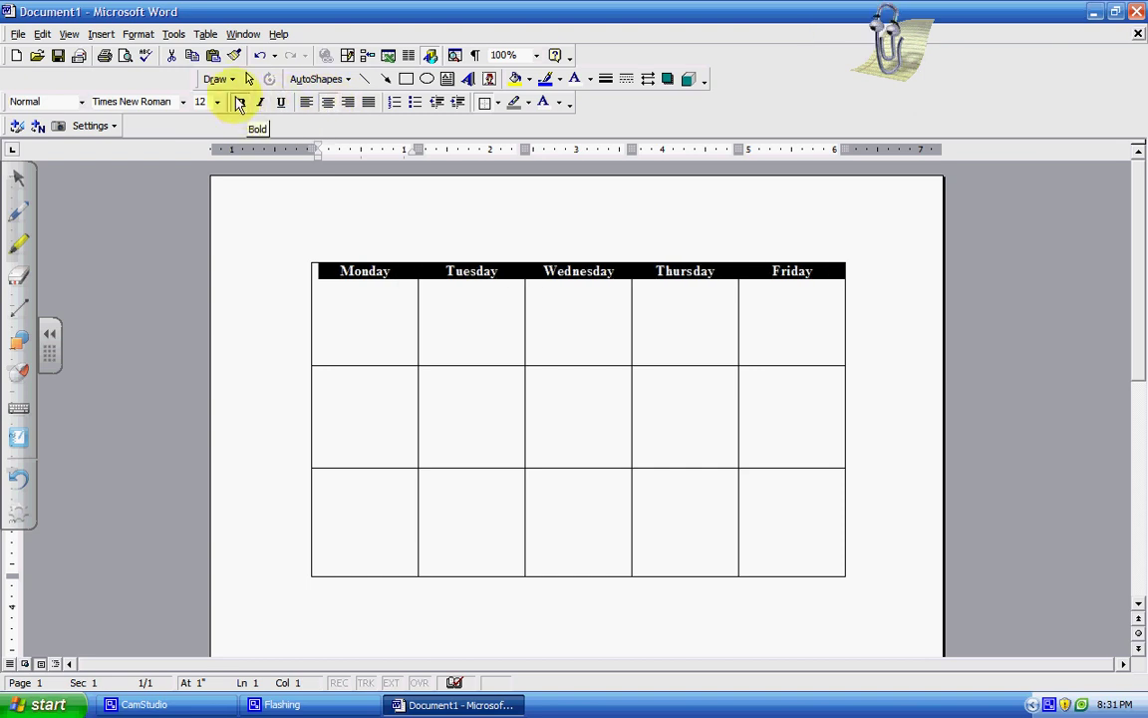
pyautogui.click(240, 103)
pyautogui.click(307, 103)
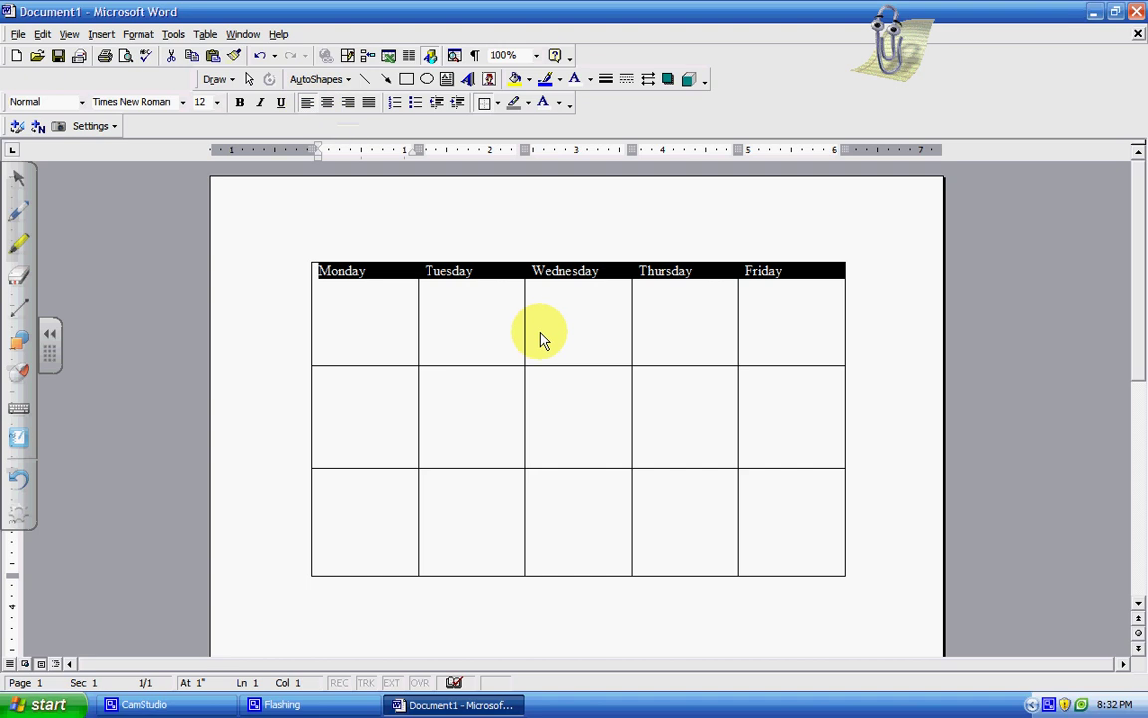
pyautogui.click(327, 103)
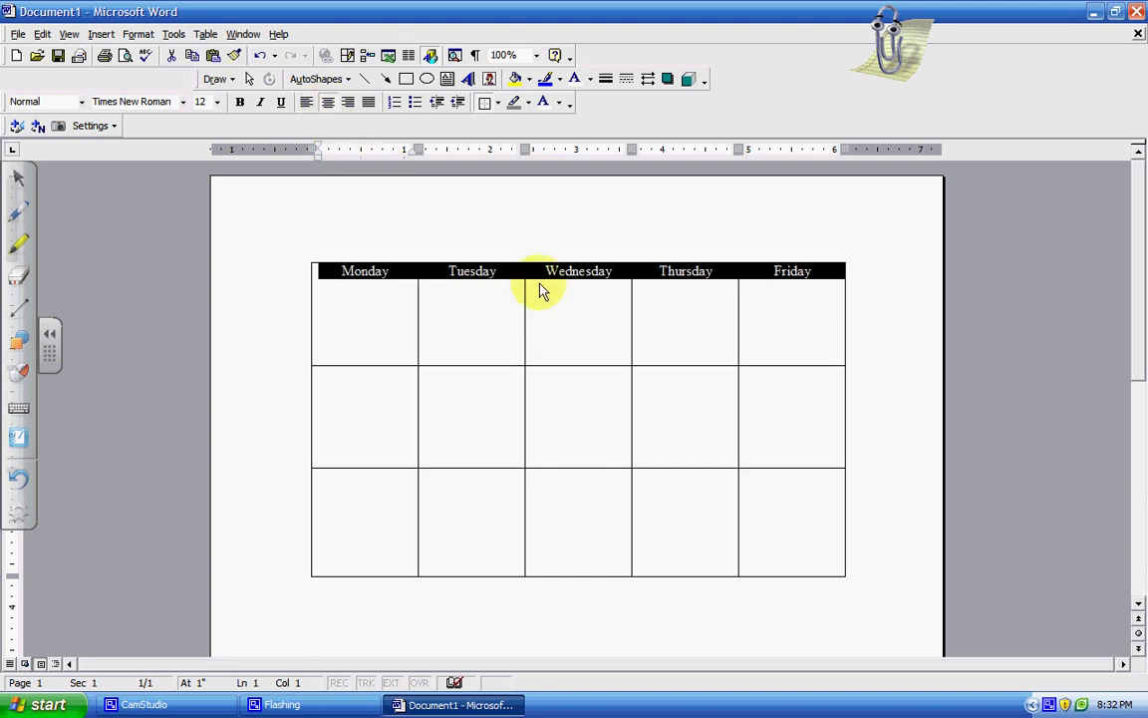
pyautogui.click(559, 271)
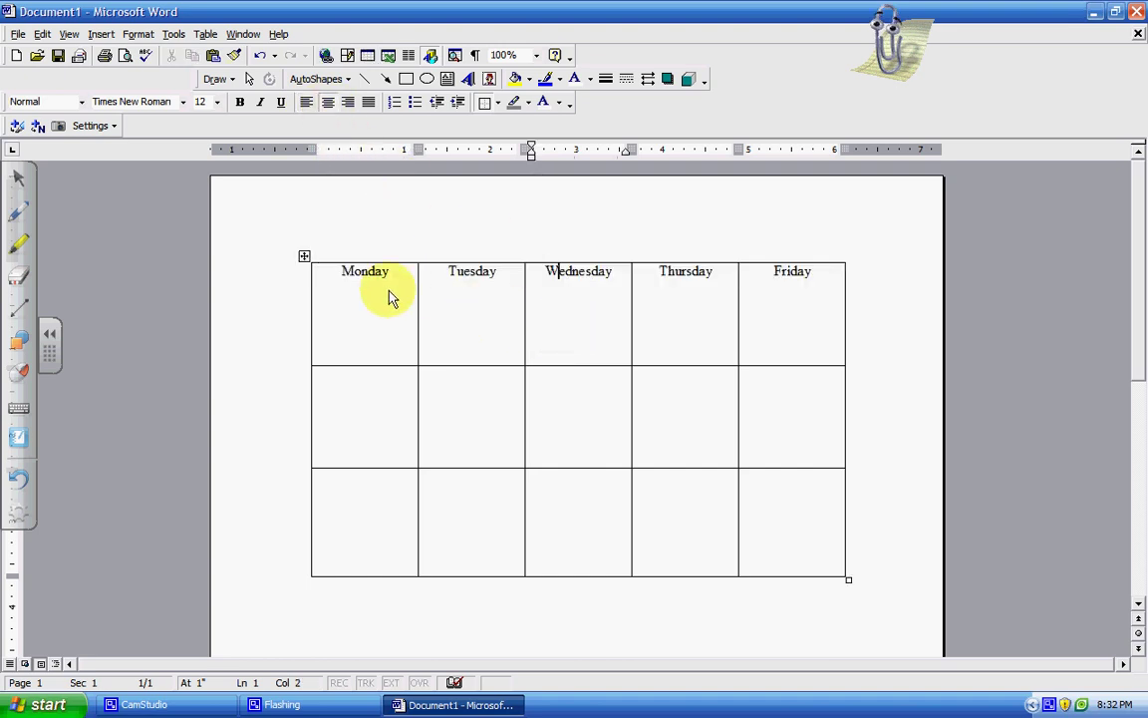
# Step: Add a fourth row to the bottom of the table by tabbing past its last cell
pyautogui.click(375, 399)
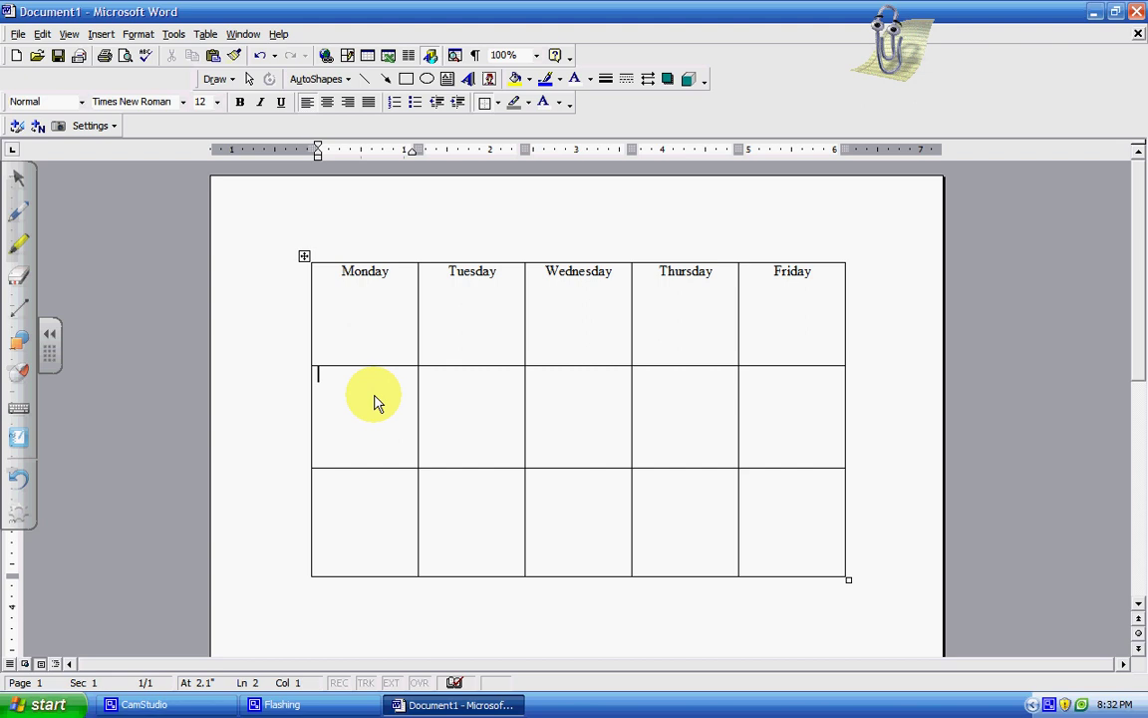
pyautogui.press('Tab')
pyautogui.press('Tab')
pyautogui.press('Tab')
pyautogui.press('Tab')
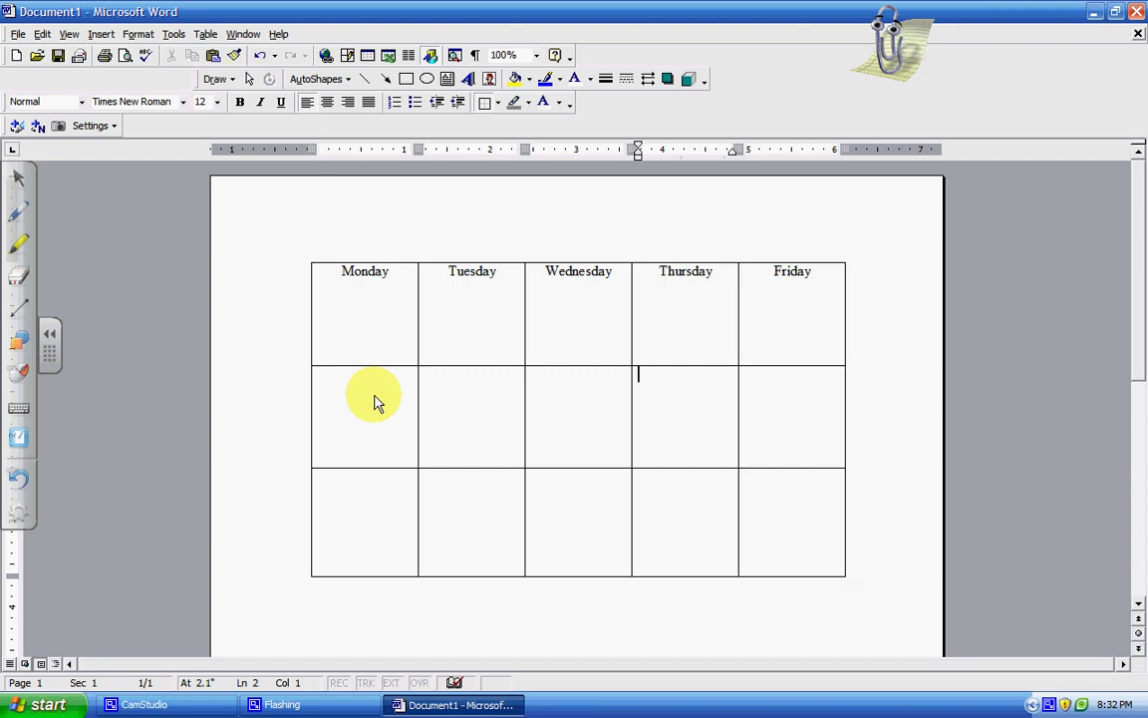
pyautogui.press('Tab')
pyautogui.press('Tab')
pyautogui.press('Tab')
pyautogui.press('Tab')
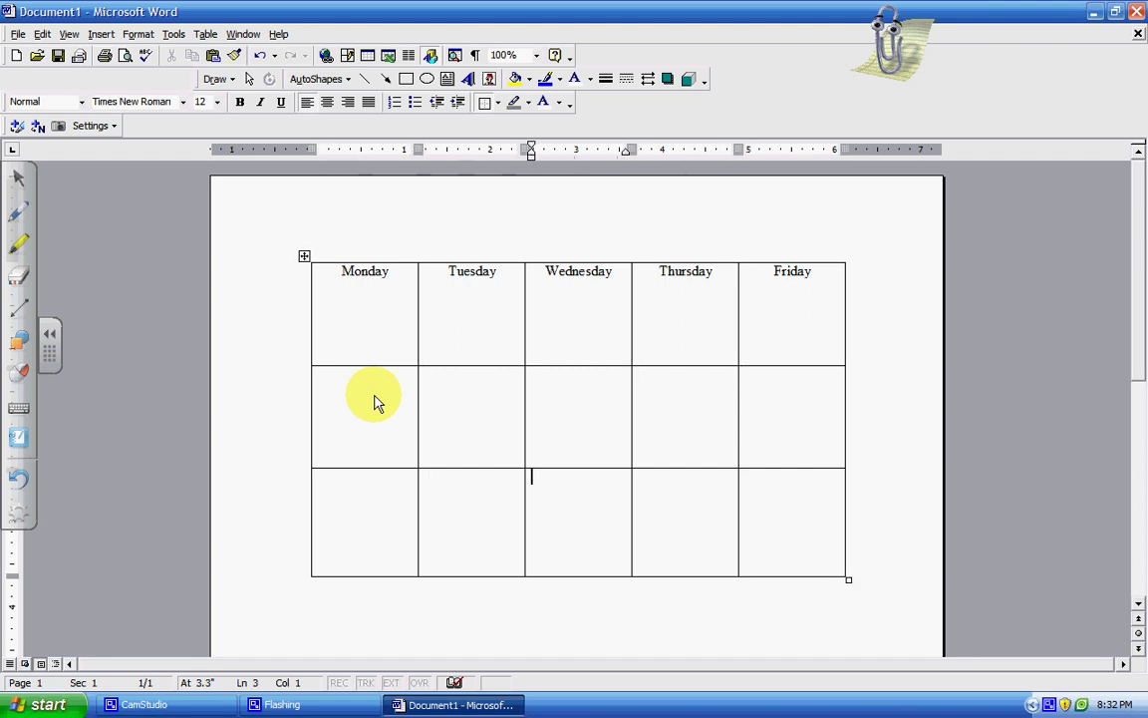
pyautogui.press('Tab')
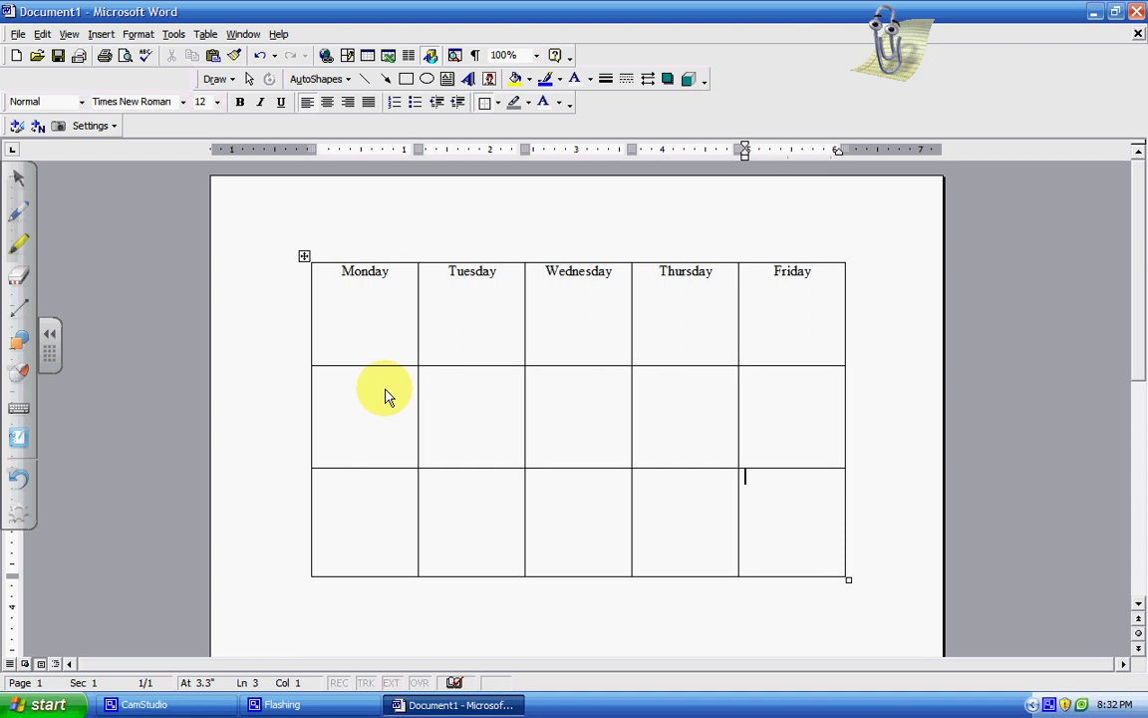
pyautogui.press('Tab')
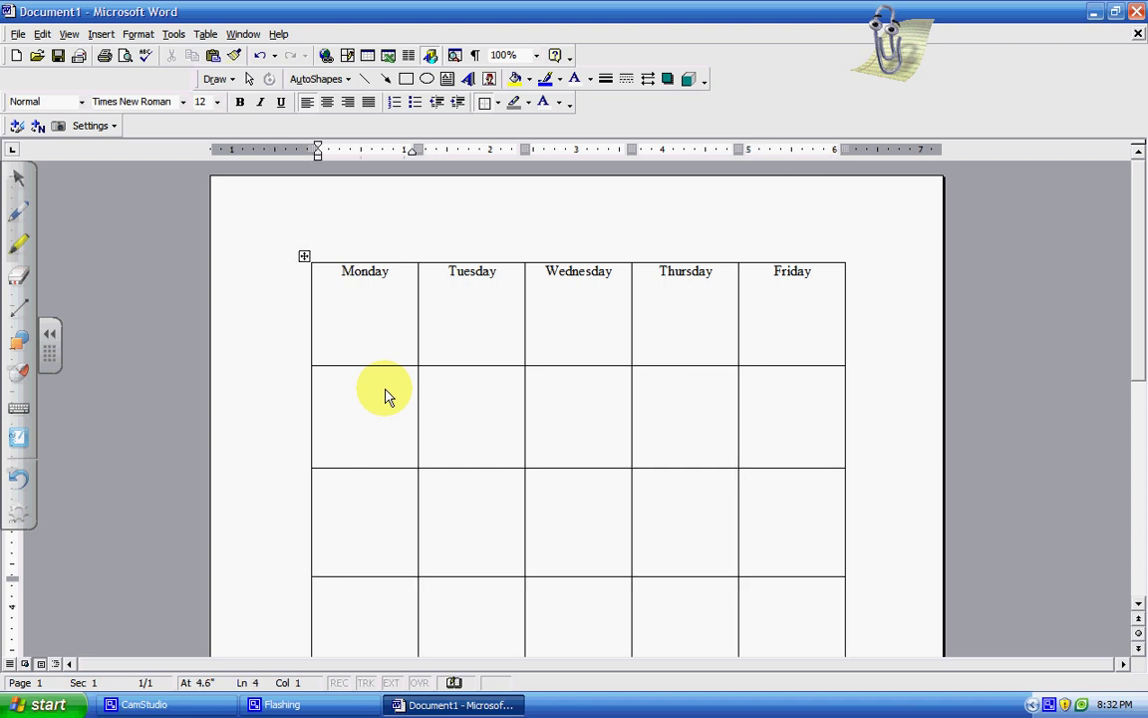
pyautogui.scroll(1, 387, 396)
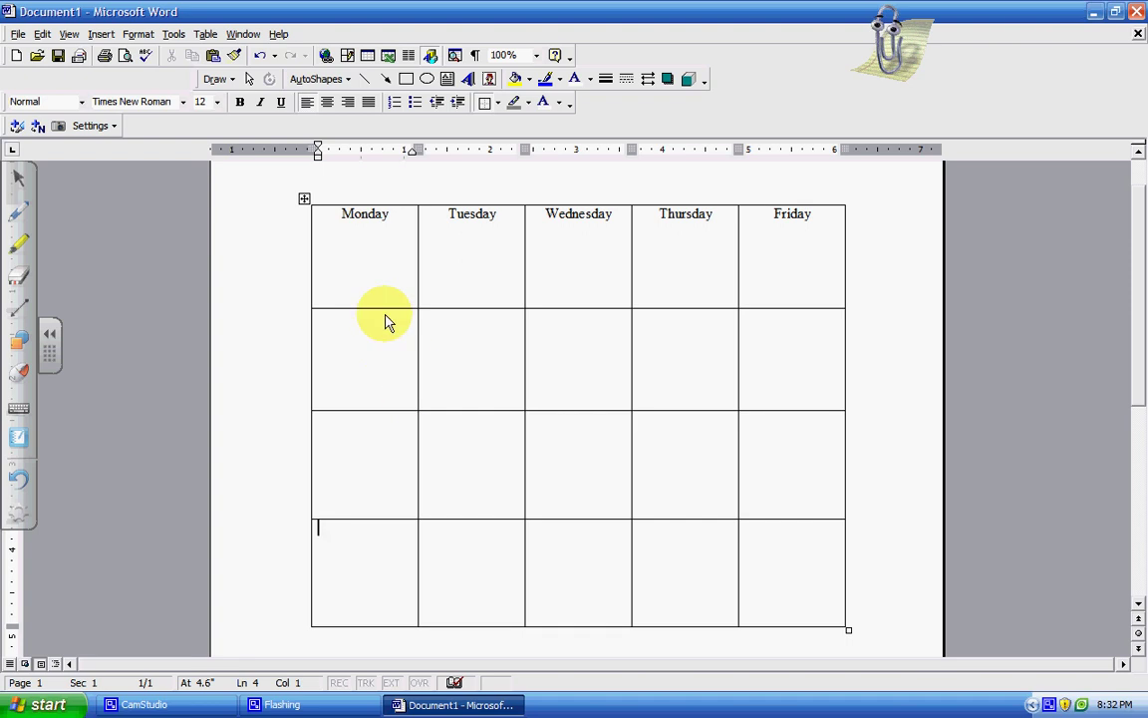
pyautogui.click(206, 36)
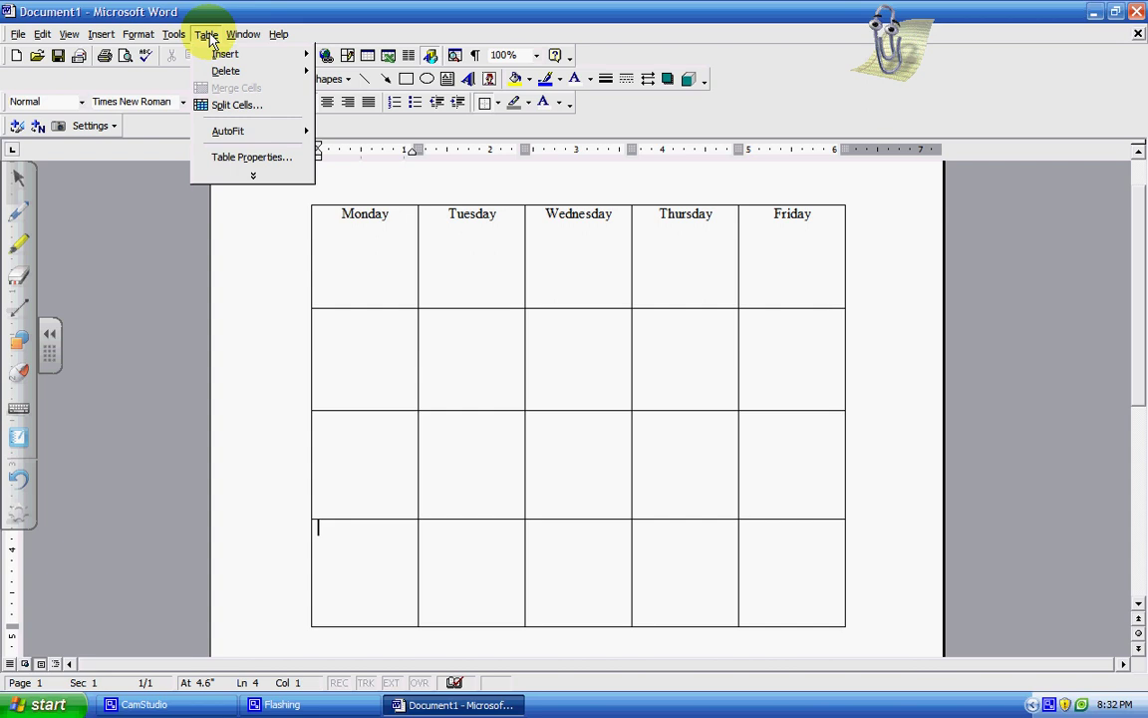
pyautogui.moveTo(222, 176)
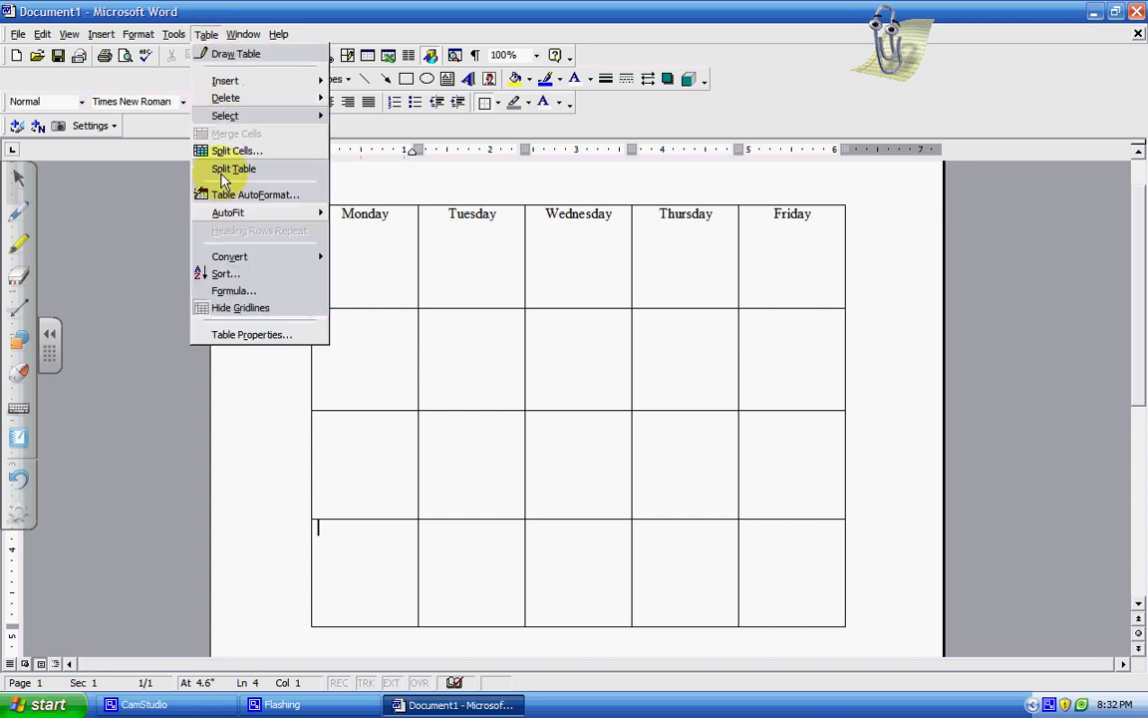
pyautogui.moveTo(249, 85)
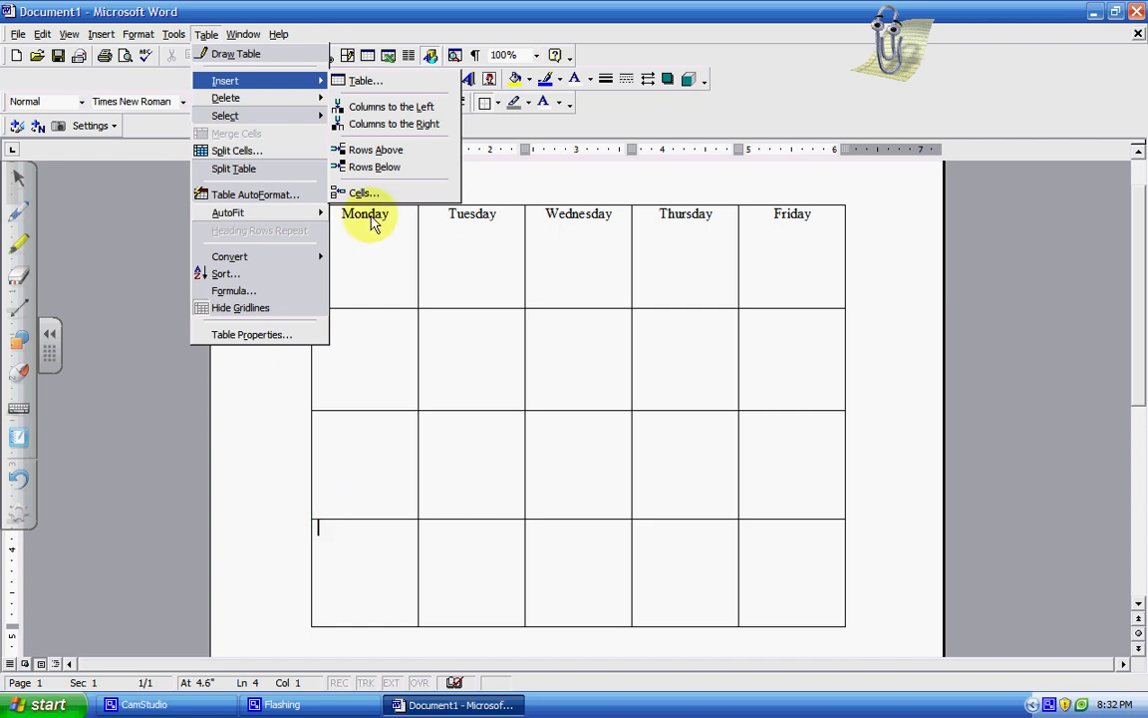
pyautogui.moveTo(296, 105)
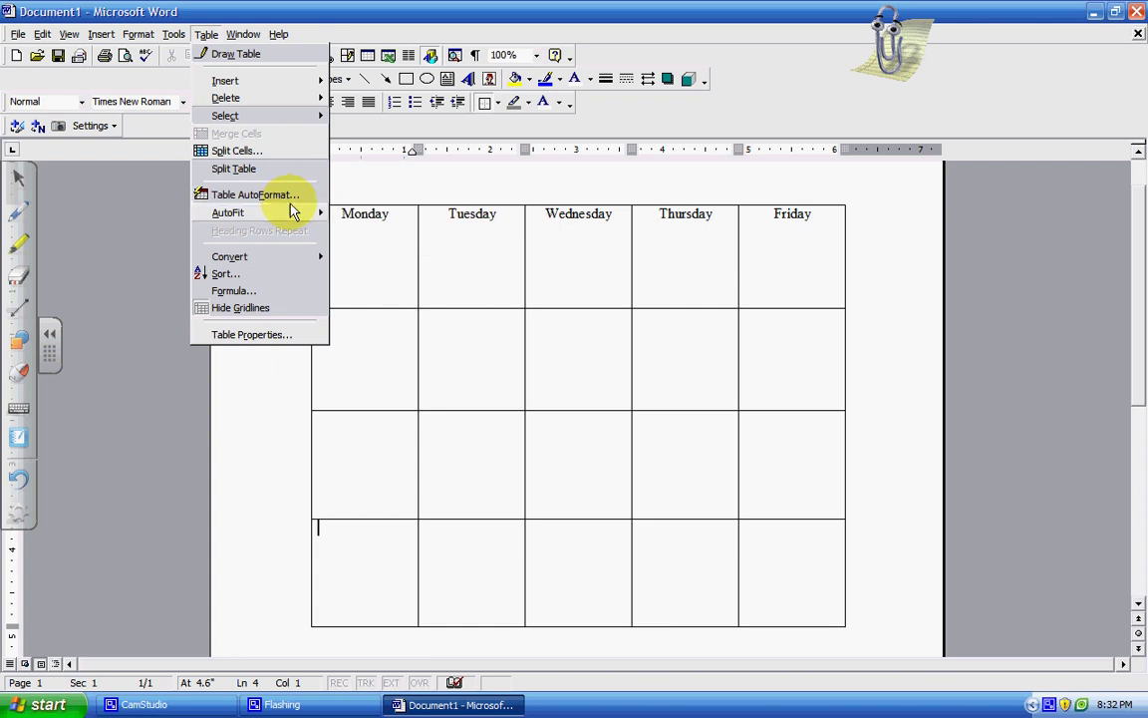
pyautogui.moveTo(289, 213)
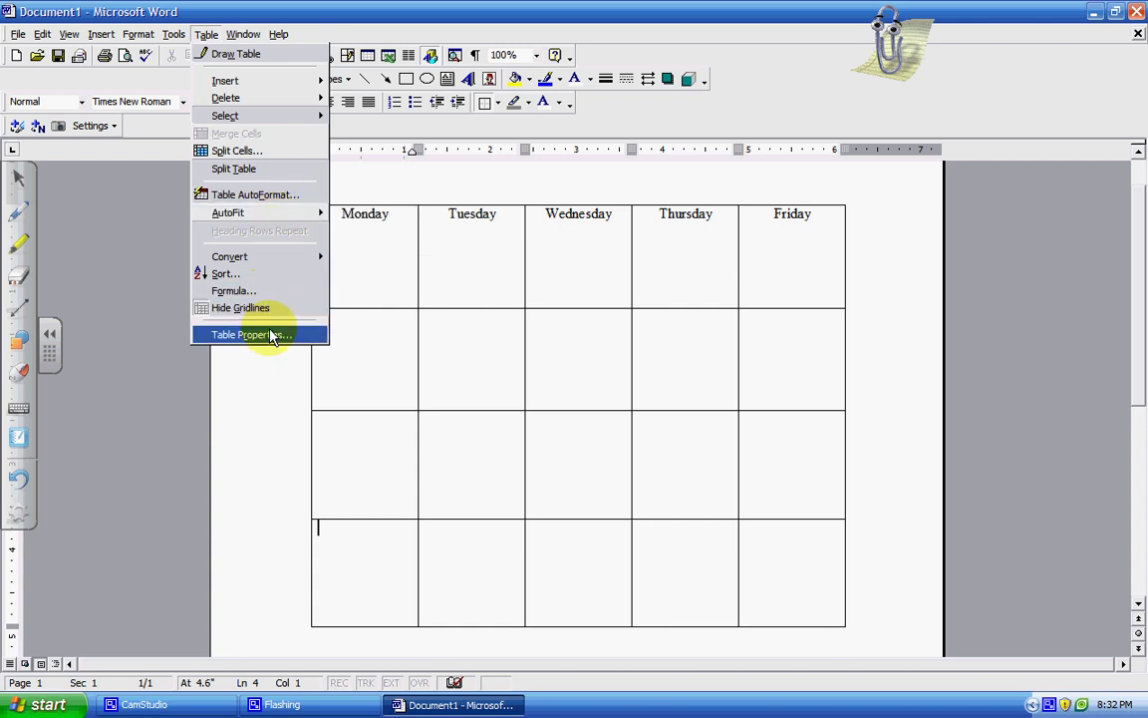
pyautogui.moveTo(239, 33)
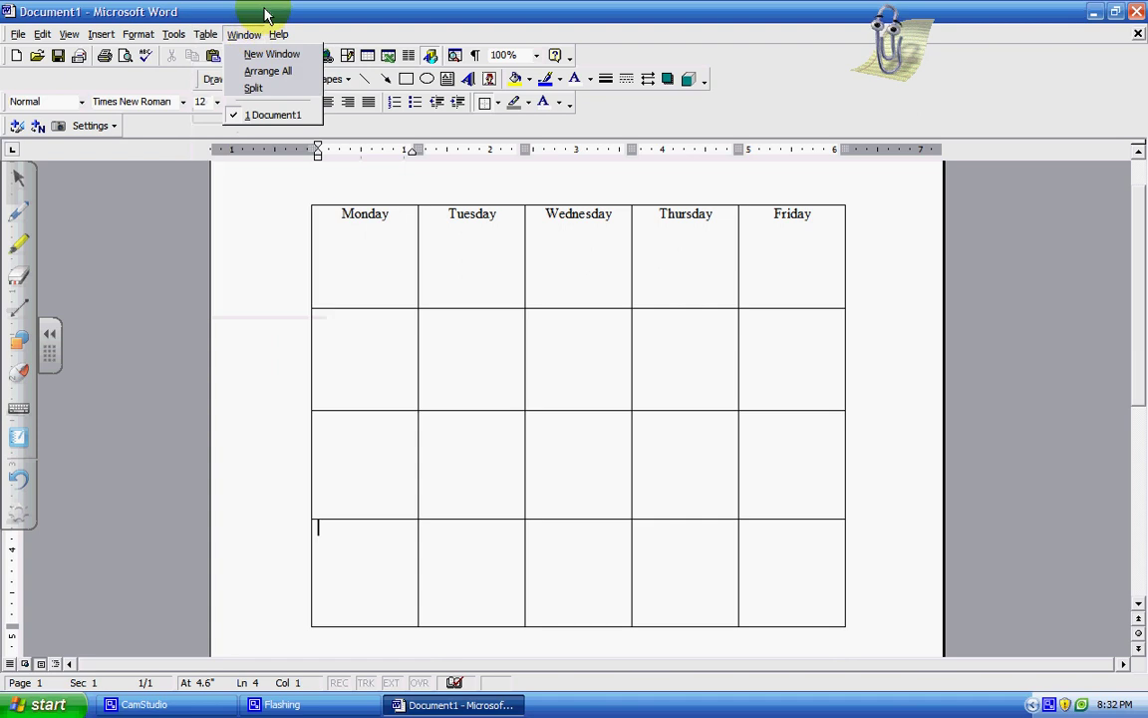
# Step: Widen the Wednesday and Thursday columns, narrowing Tuesday and Friday
pyautogui.click(264, 12)
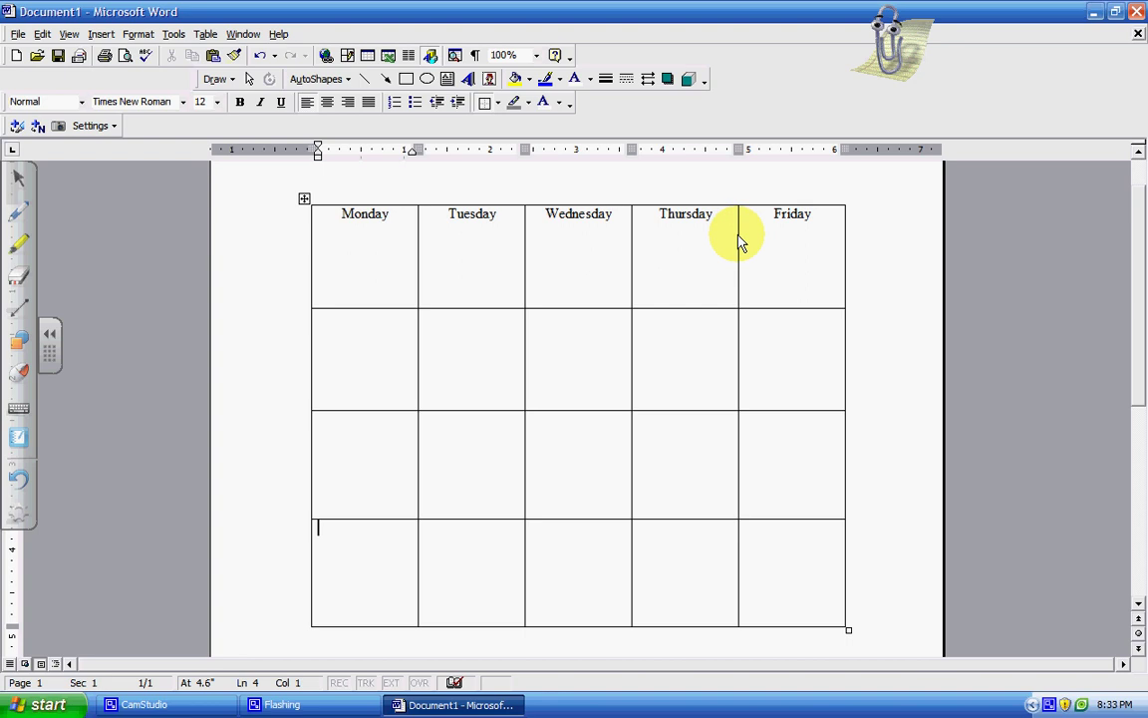
pyautogui.moveTo(740, 242); pyautogui.dragTo(785, 242)
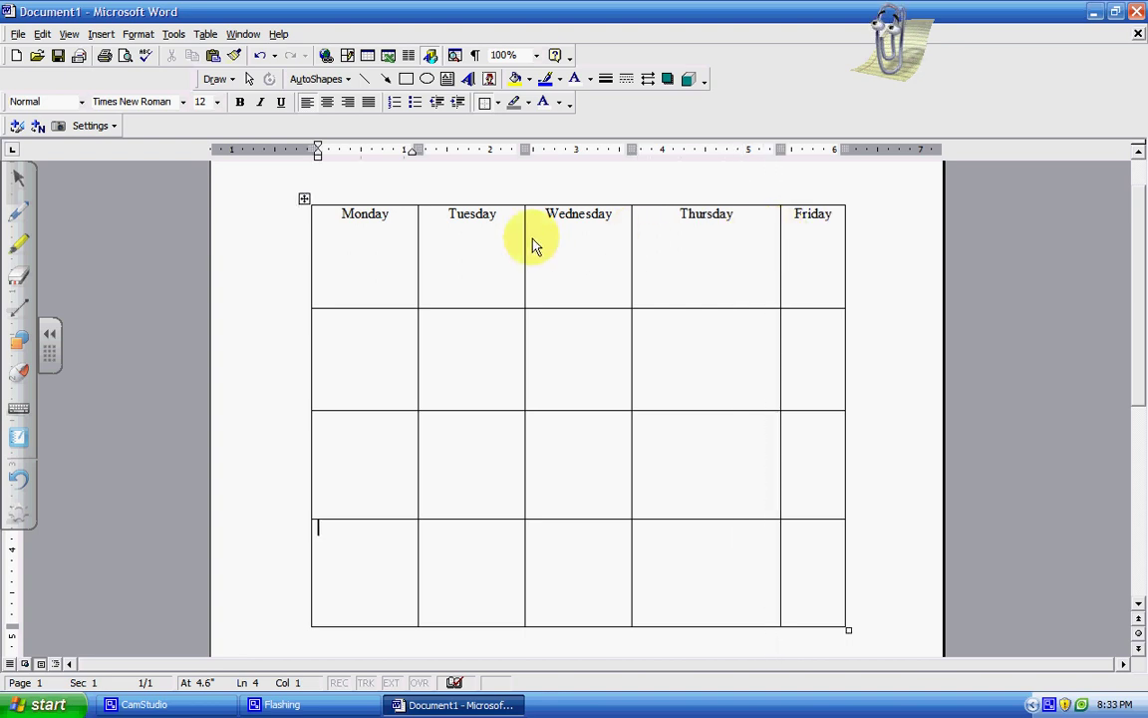
pyautogui.moveTo(525, 240); pyautogui.dragTo(477, 239)
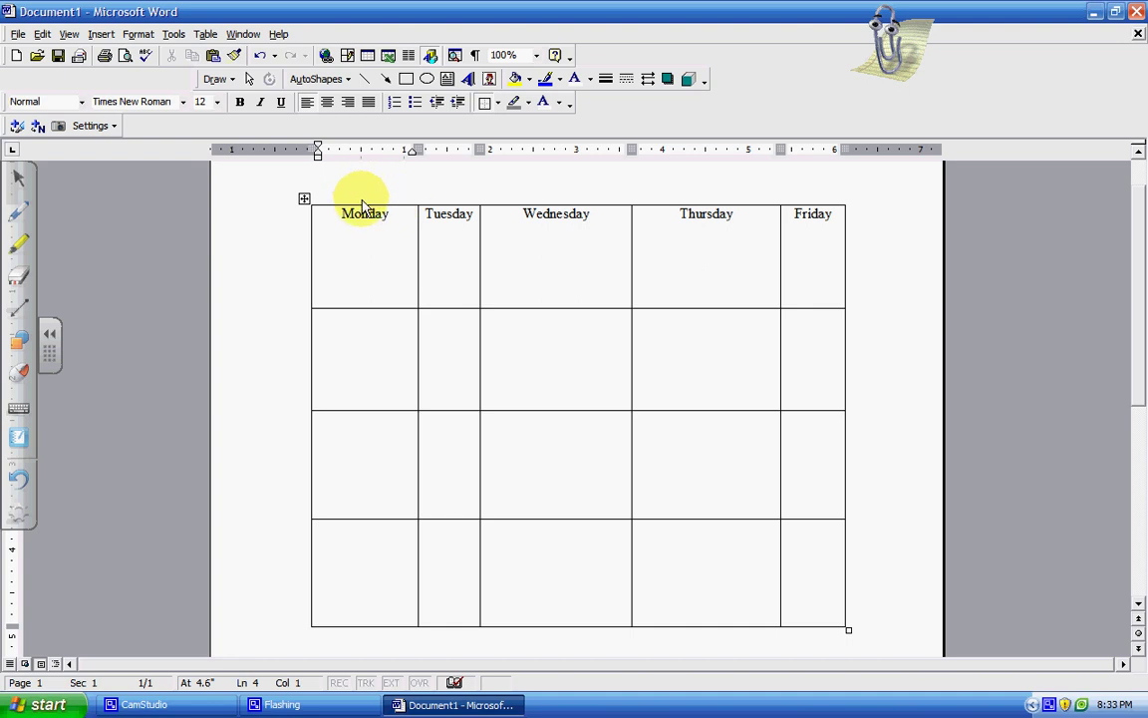
# Step: Select the whole table after a few trial column and row selections
pyautogui.moveTo(363, 206); pyautogui.dragTo(698, 229)
pyautogui.click(810, 222)
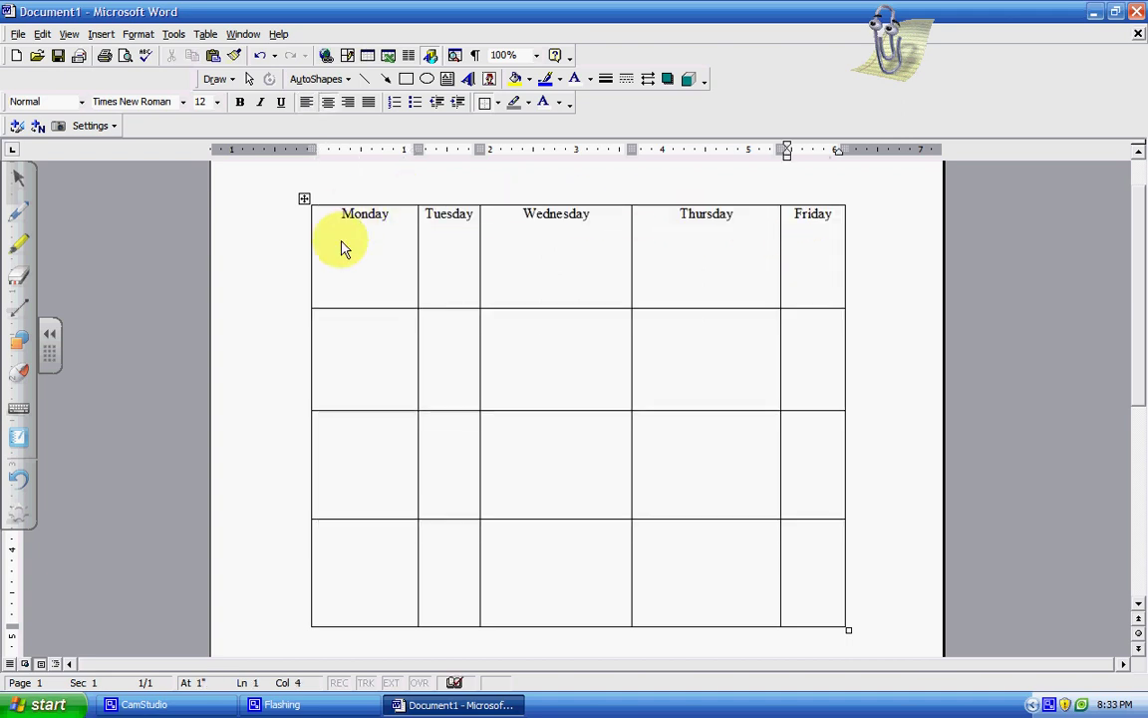
pyautogui.moveTo(309, 244); pyautogui.dragTo(300, 576)
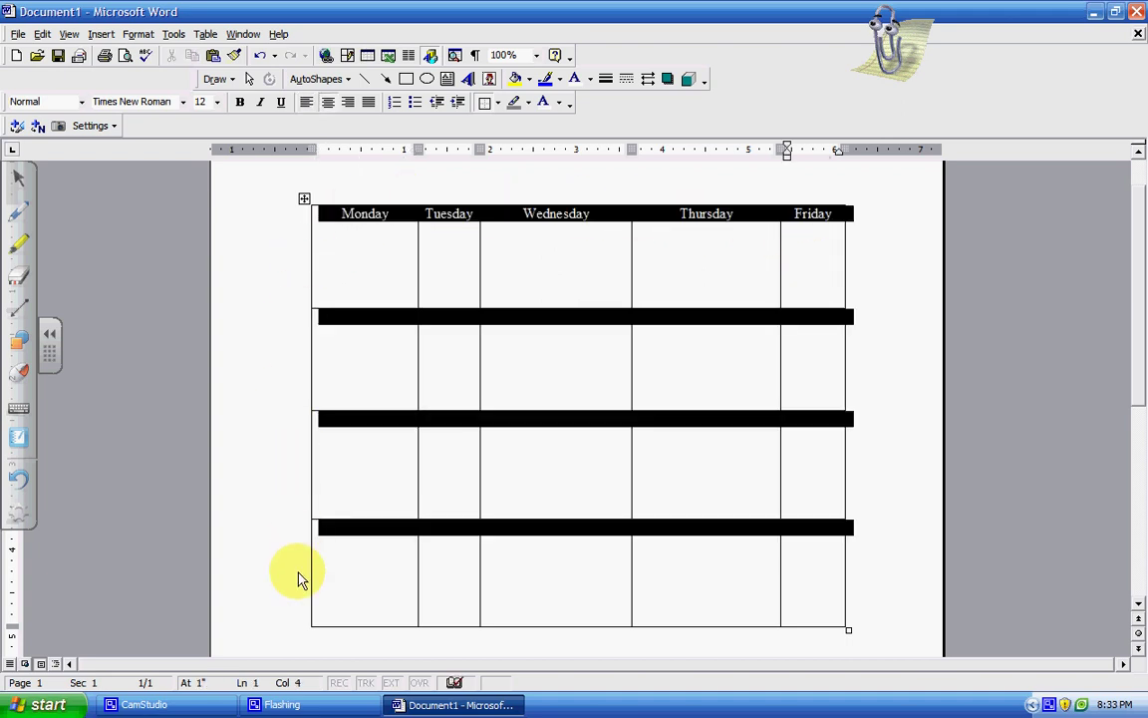
pyautogui.click(335, 580)
pyautogui.moveTo(341, 213); pyautogui.dragTo(713, 553)
pyautogui.click(820, 587)
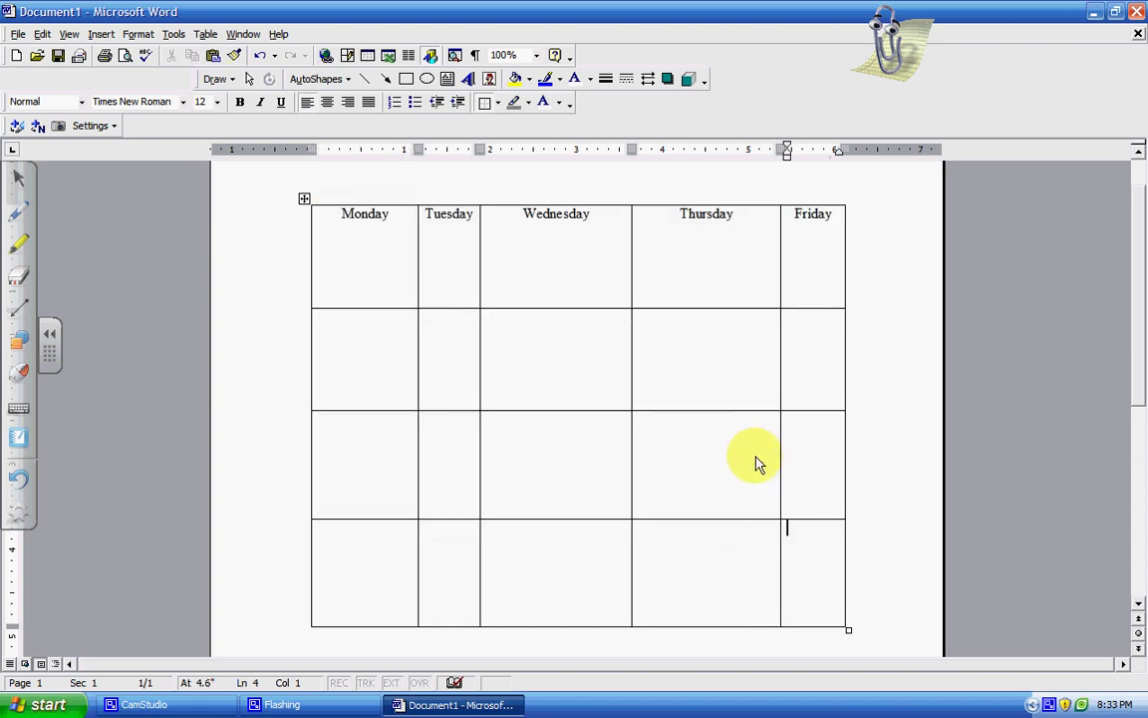
pyautogui.moveTo(365, 199); pyautogui.dragTo(804, 261)
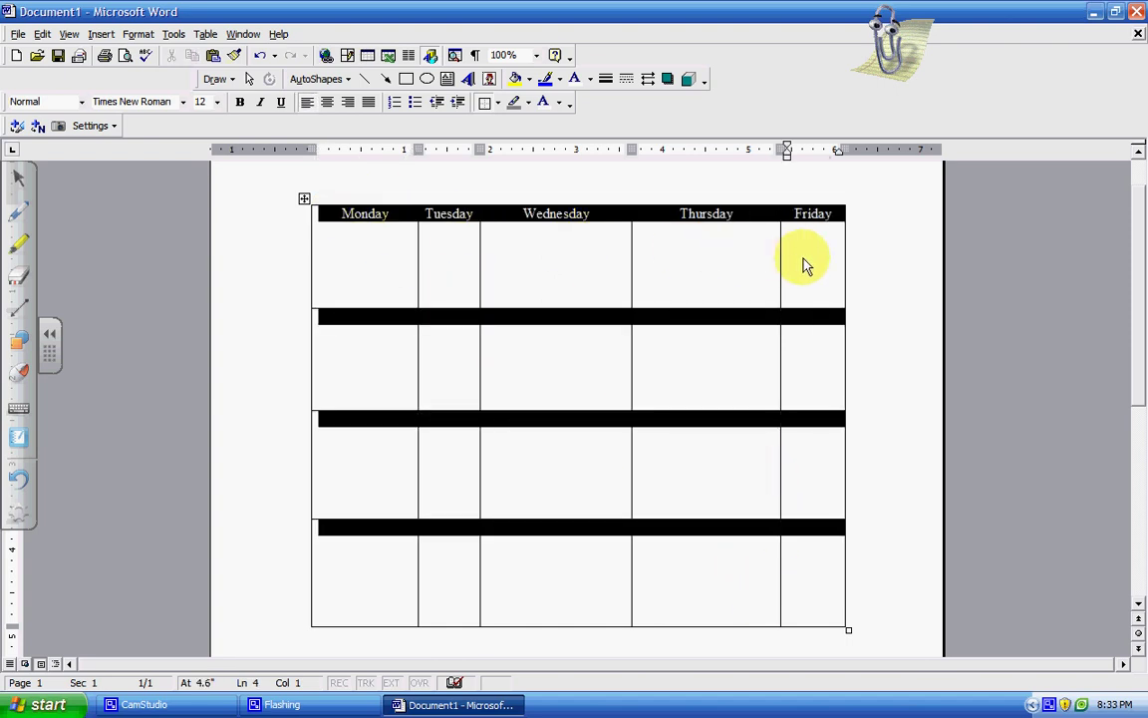
# Step: Apply Table > AutoFit > Distribute Columns Evenly to equalize the five weekday columns
pyautogui.click(208, 36)
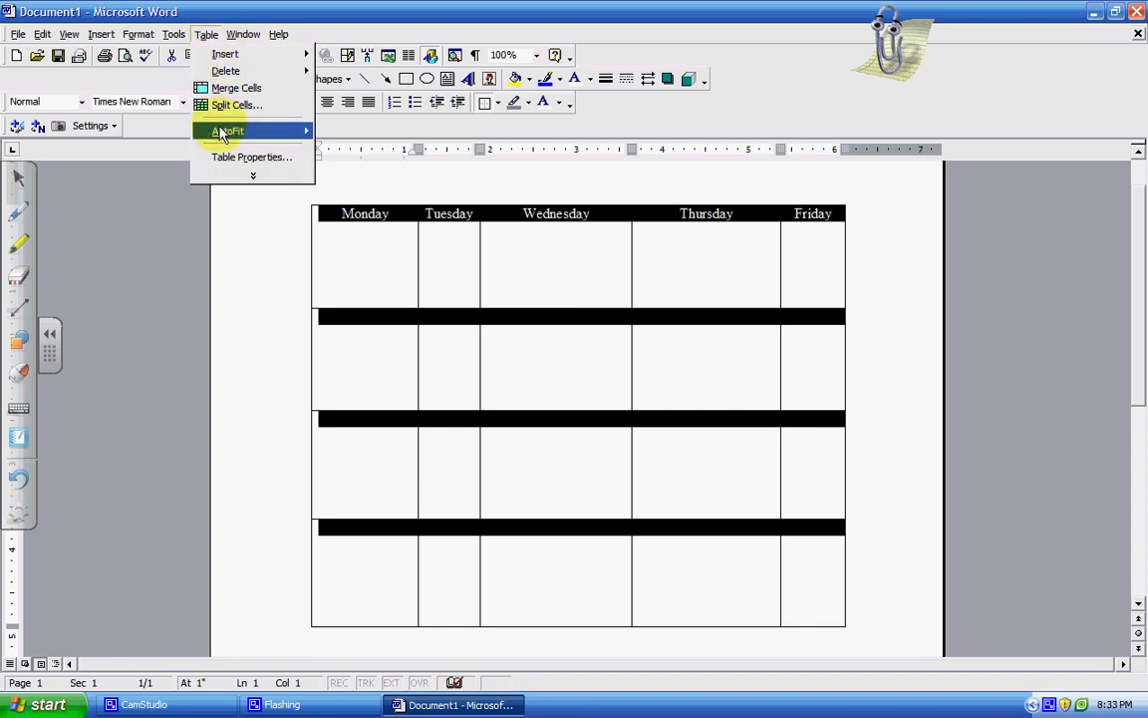
pyautogui.moveTo(222, 136)
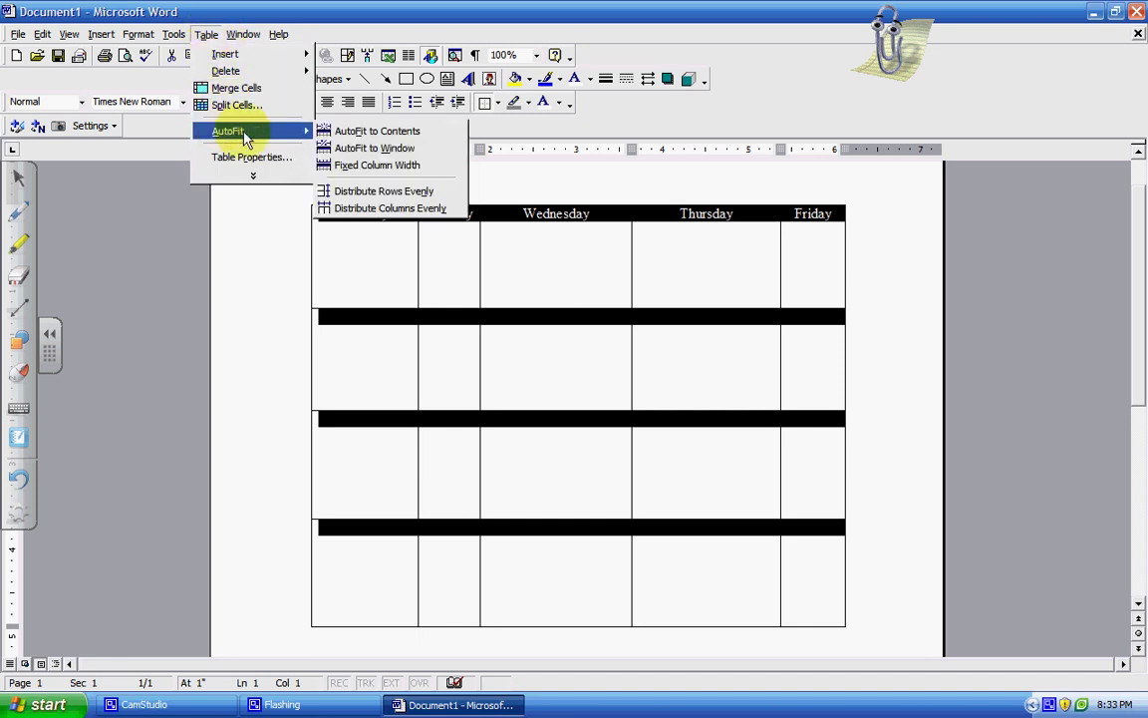
pyautogui.click(342, 209)
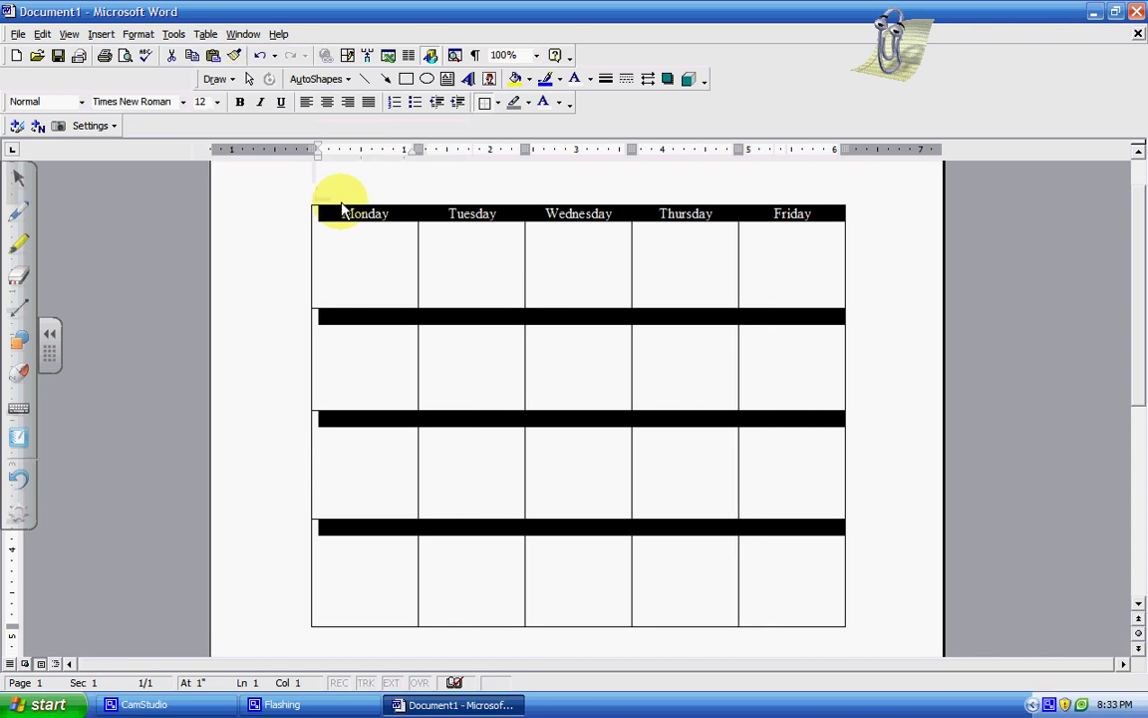
pyautogui.click(582, 267)
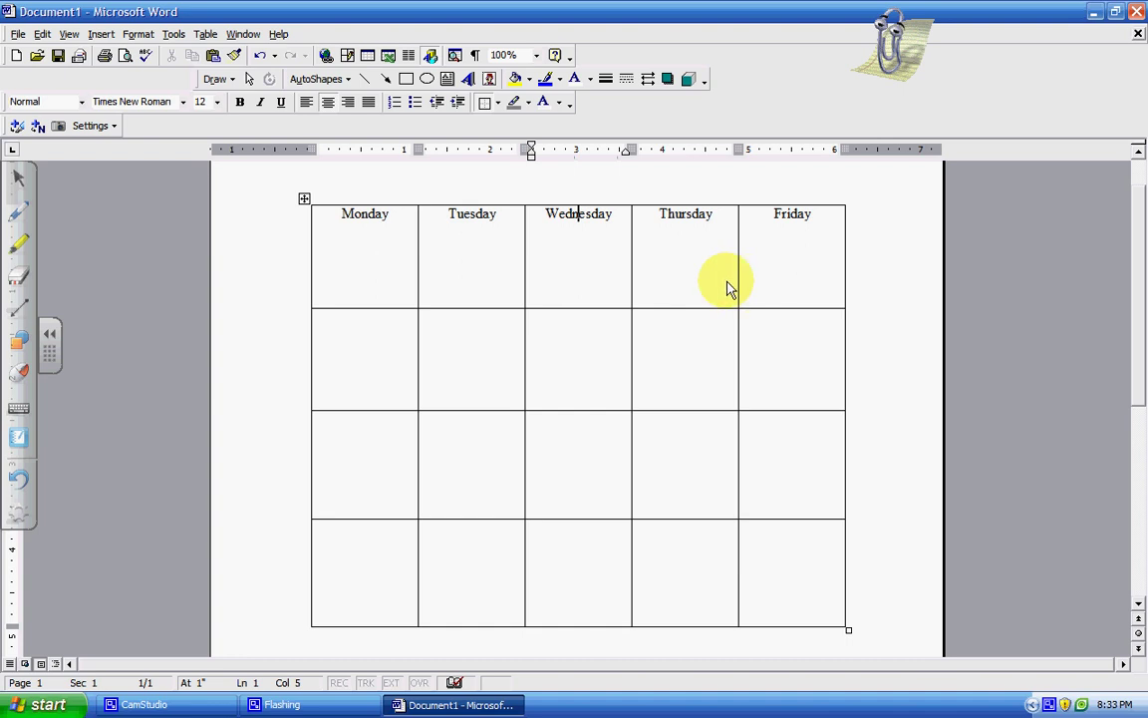
# Step: Select the entire Monday column of the table
pyautogui.click(244, 35)
pyautogui.moveTo(210, 40)
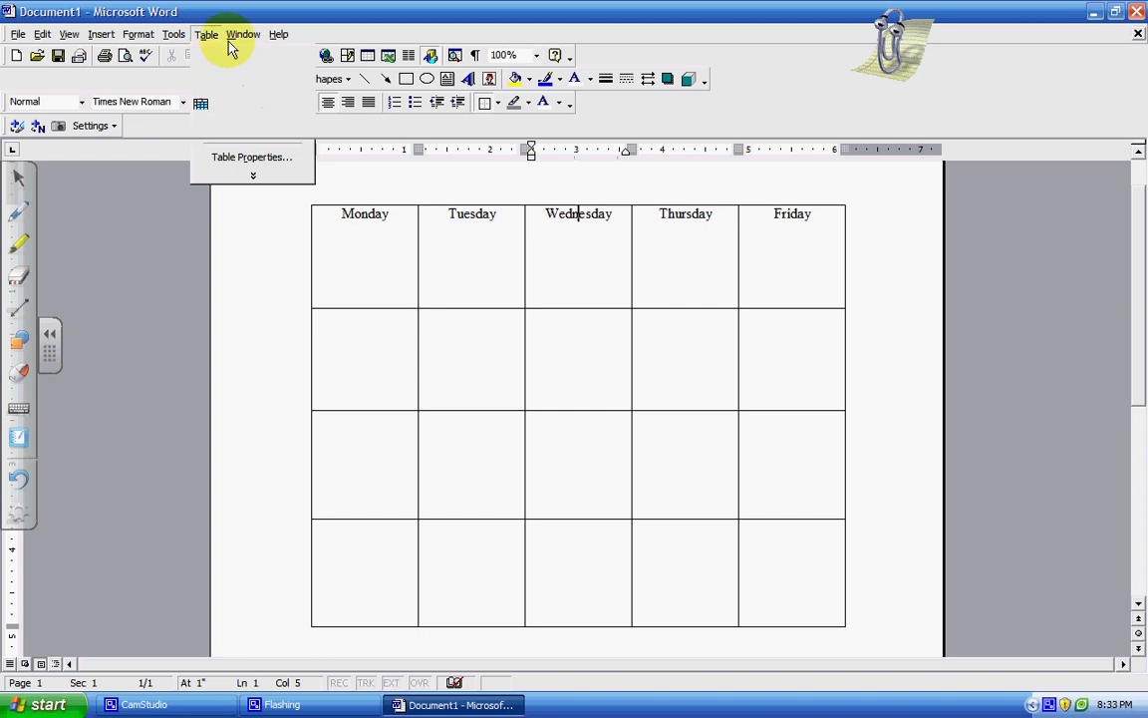
pyautogui.click(254, 15)
pyautogui.click(344, 214)
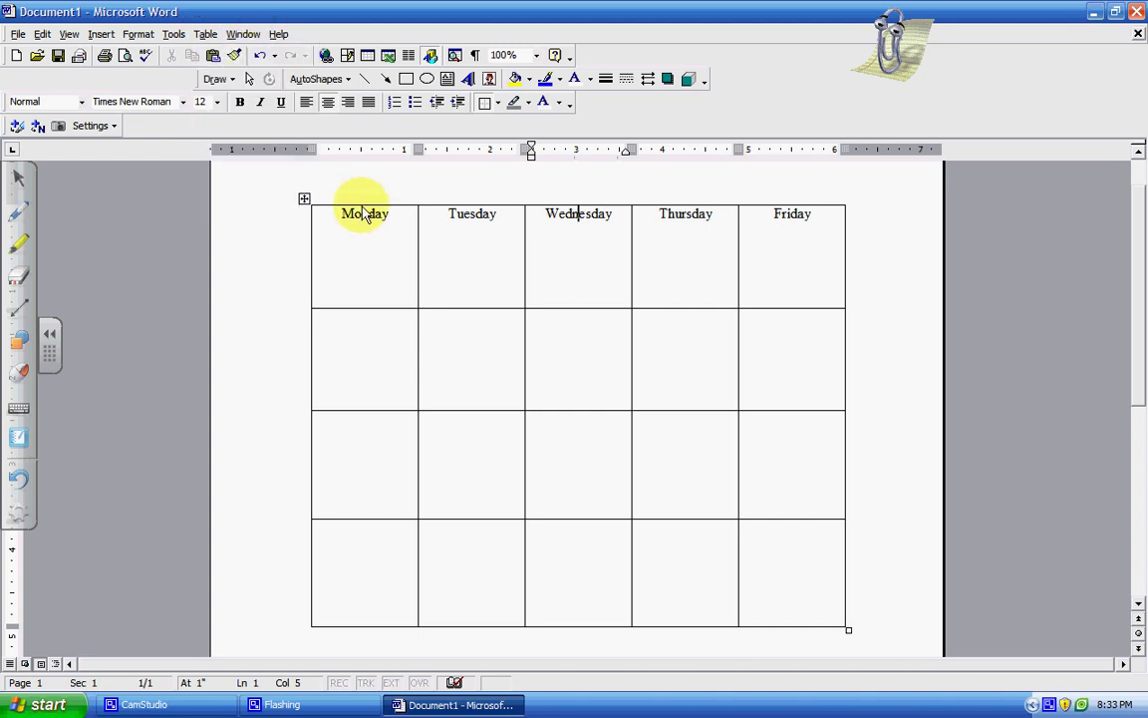
pyautogui.keyDown('alt'); pyautogui.click(366, 215); pyautogui.keyUp('alt')
pyautogui.scroll(-2, 392, 256)
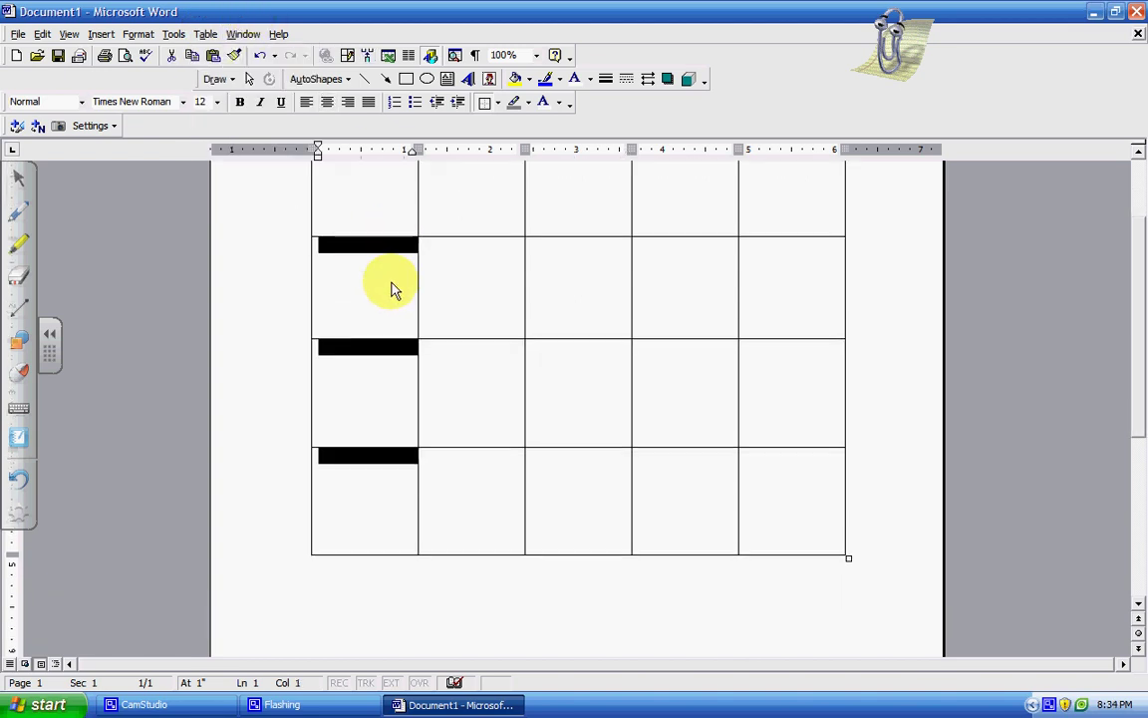
pyautogui.scroll(2, 395, 289)
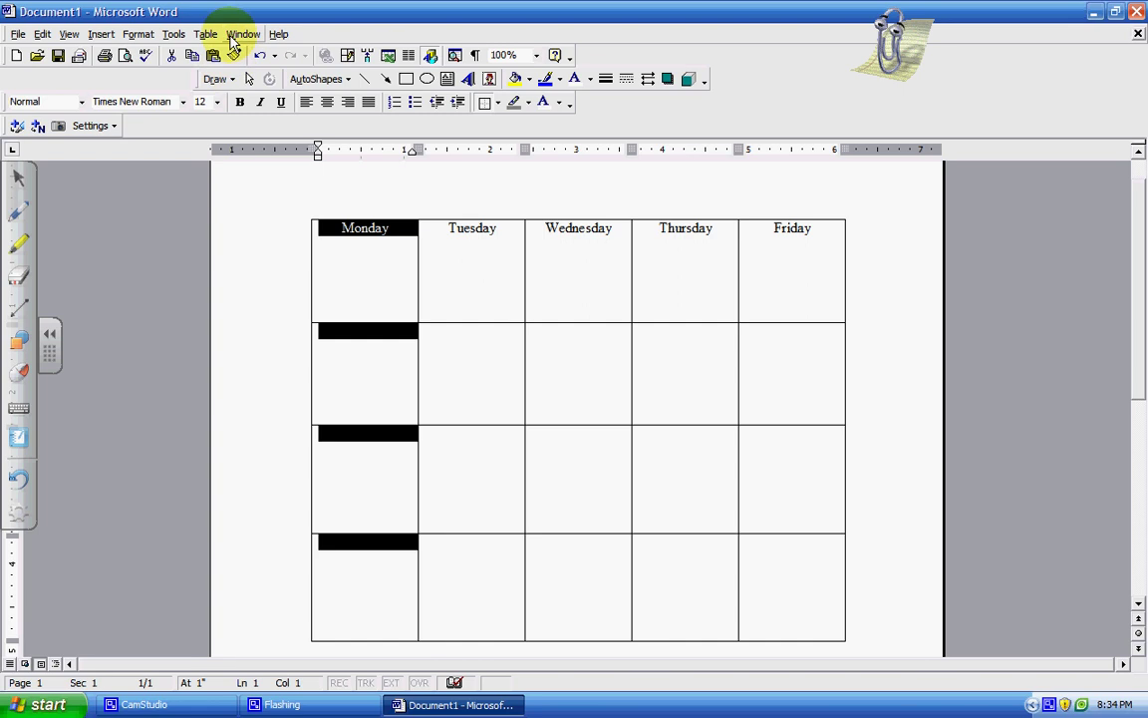
# Step: Split the Monday cells into 2 columns across all 4 rows with Split Cells
pyautogui.click(206, 34)
pyautogui.click(210, 103)
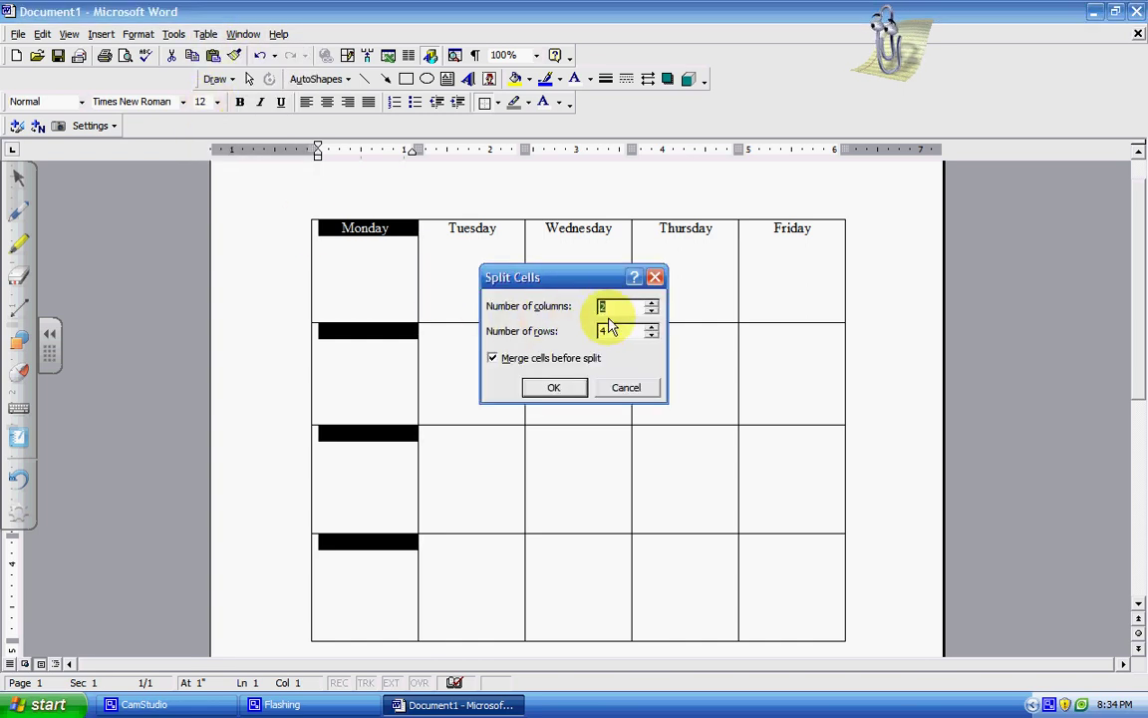
pyautogui.click(566, 388)
pyautogui.click(461, 411)
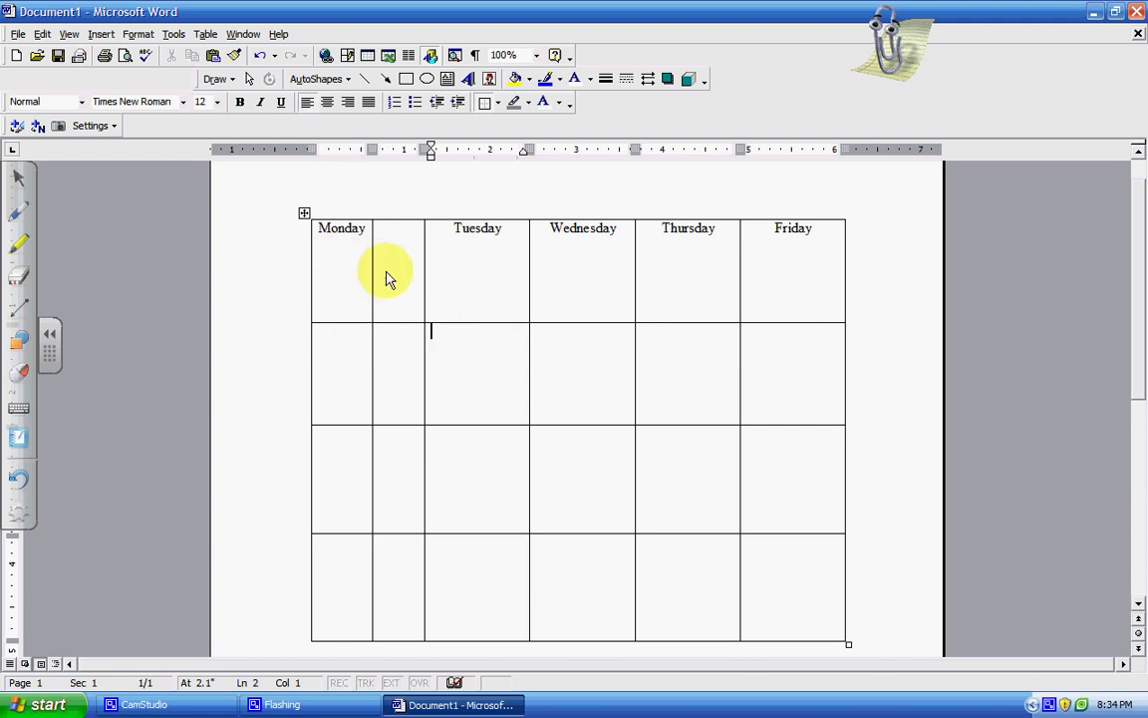
# Step: Select the whole table and apply Distribute Columns Evenly to all six columns
pyautogui.moveTo(354, 217); pyautogui.dragTo(754, 257)
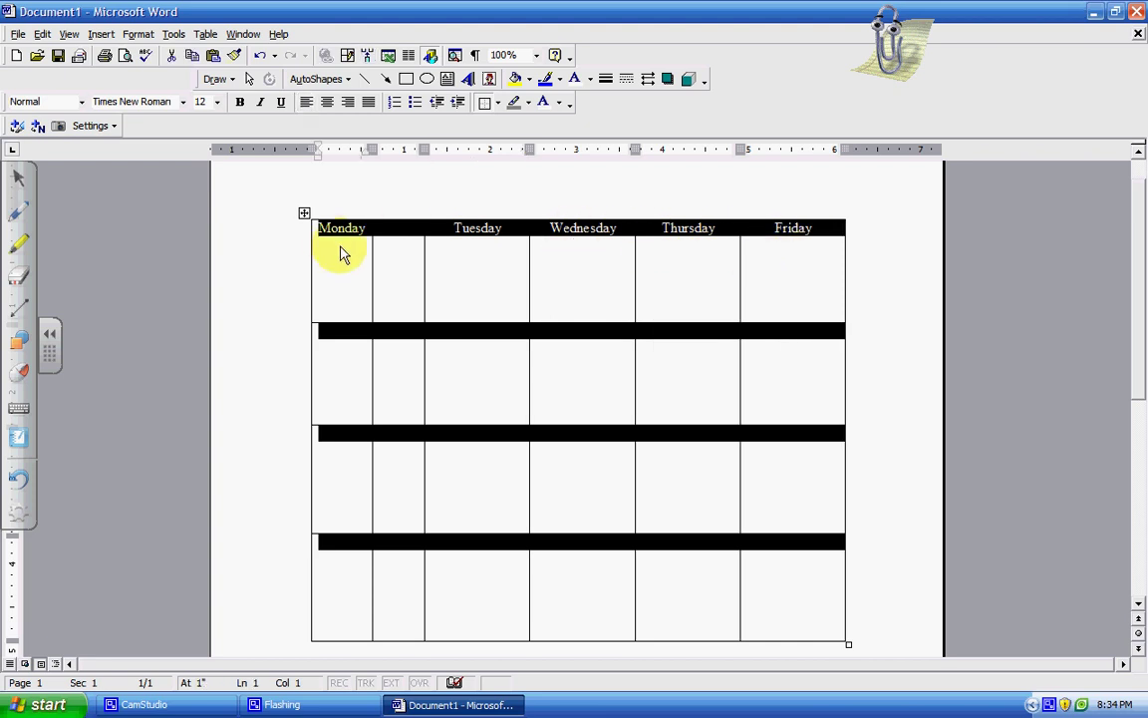
pyautogui.click(203, 34)
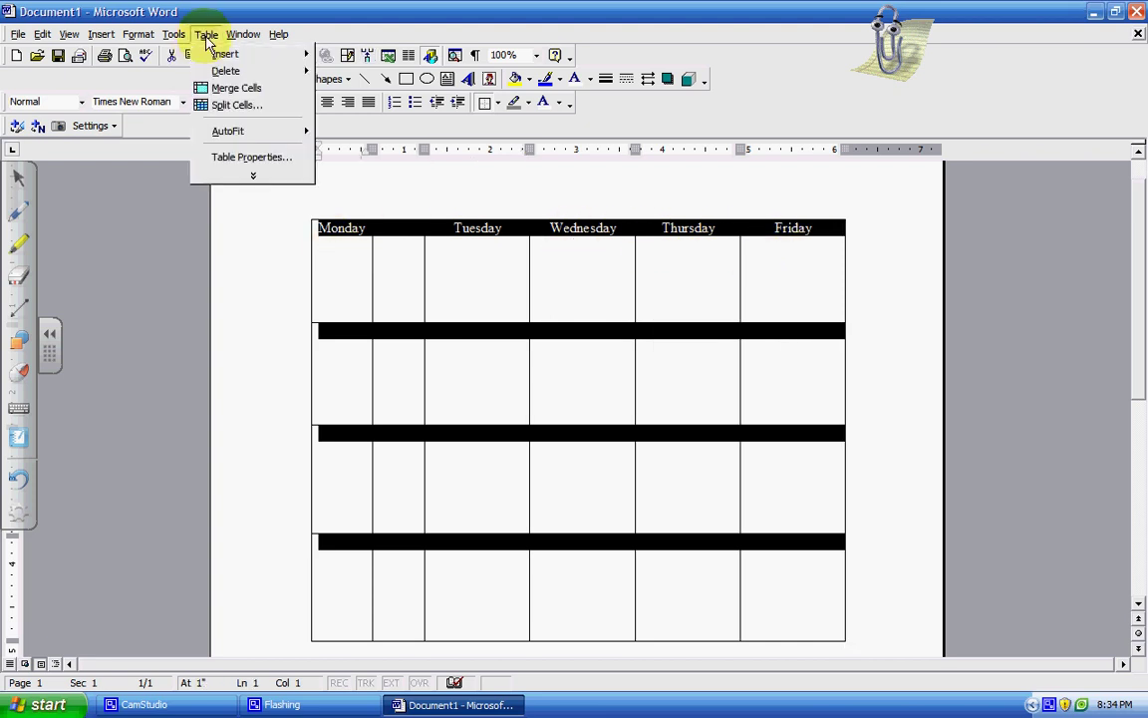
pyautogui.moveTo(227, 133)
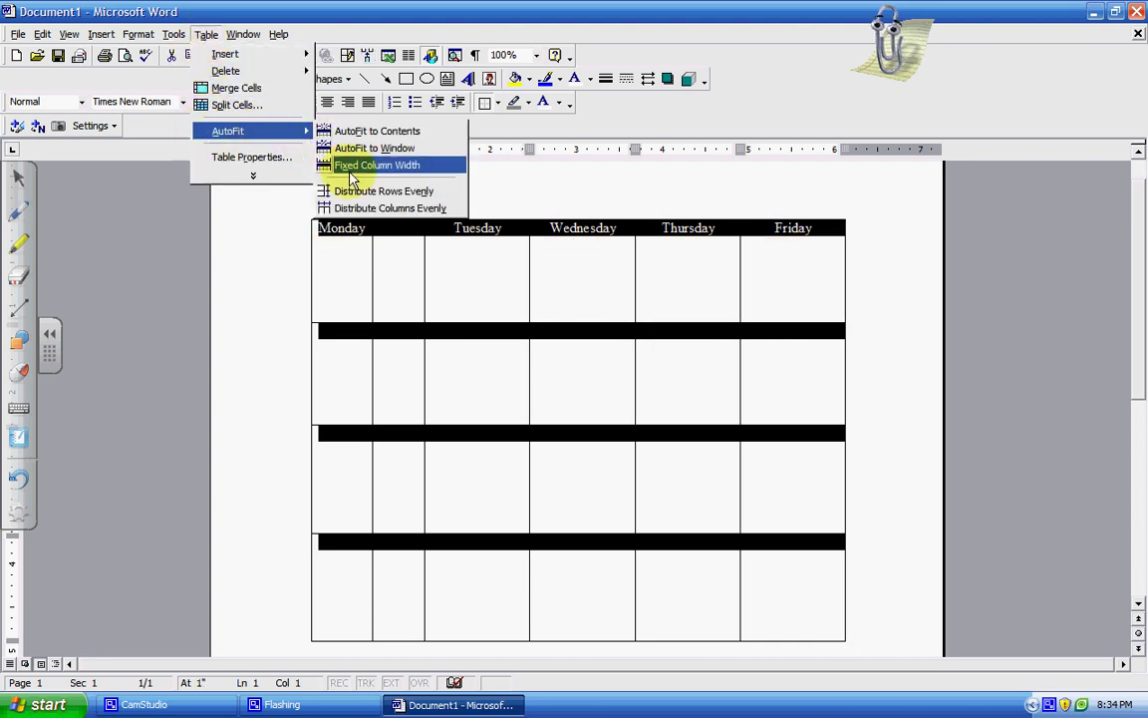
pyautogui.click(353, 208)
pyautogui.click(536, 287)
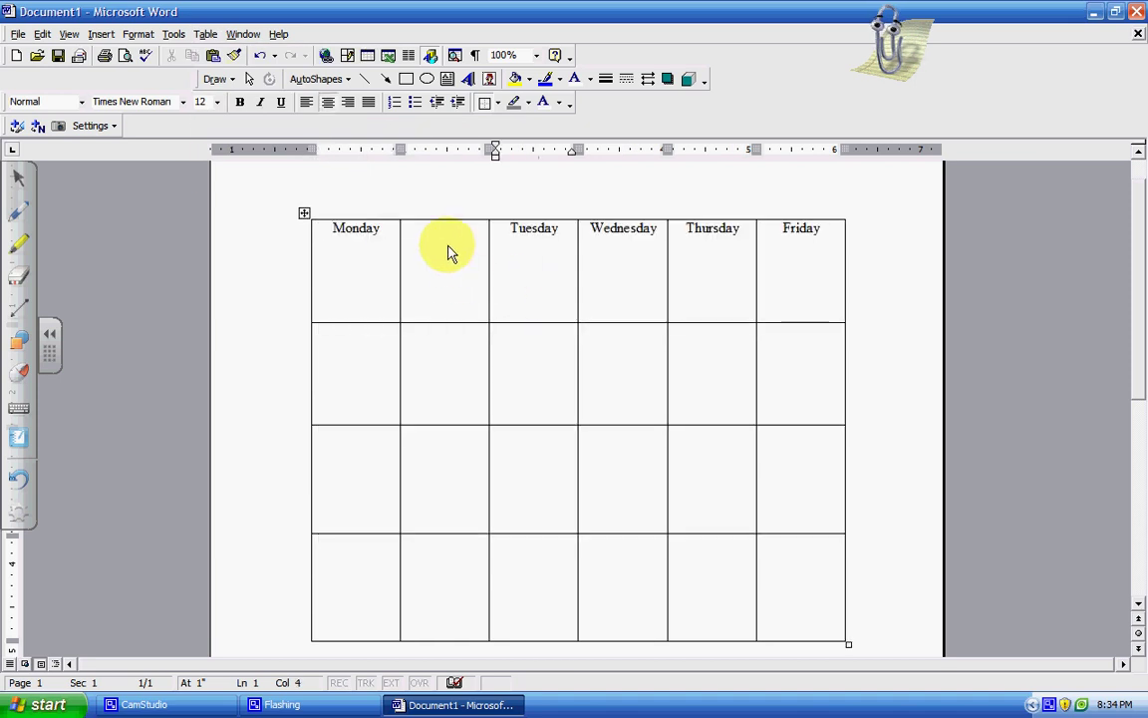
# Step: Merge the calendar table's second row into a single cell across all six columns
pyautogui.moveTo(329, 343); pyautogui.dragTo(782, 403)
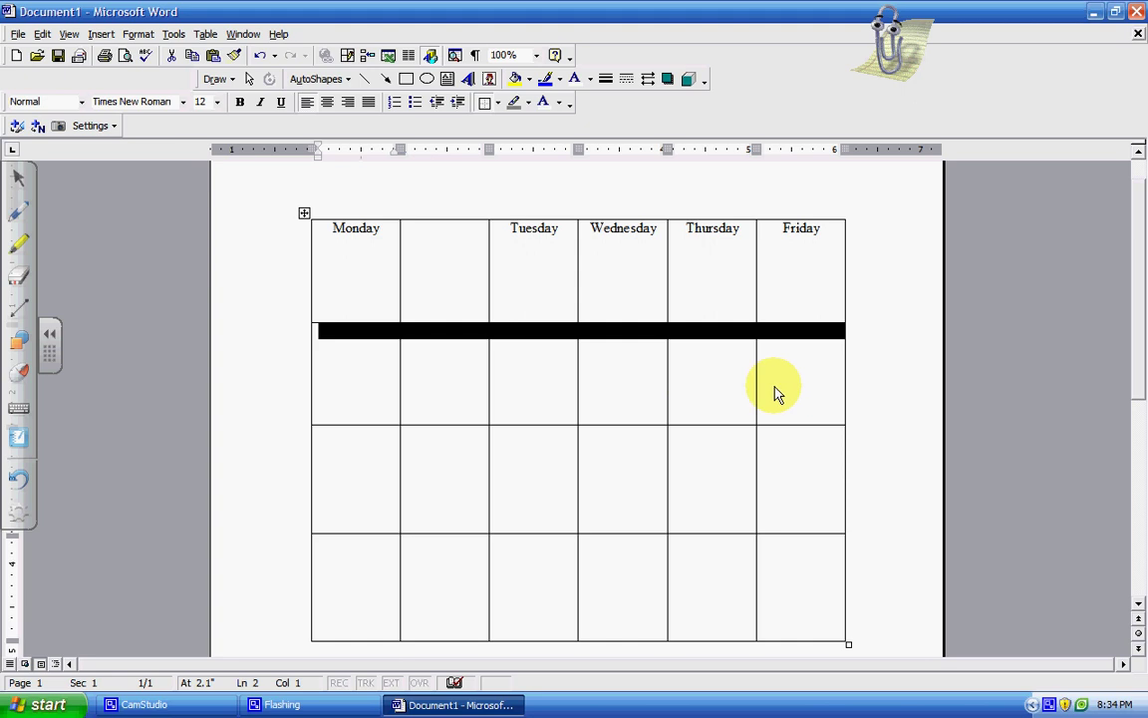
pyautogui.click(206, 34)
pyautogui.click(217, 89)
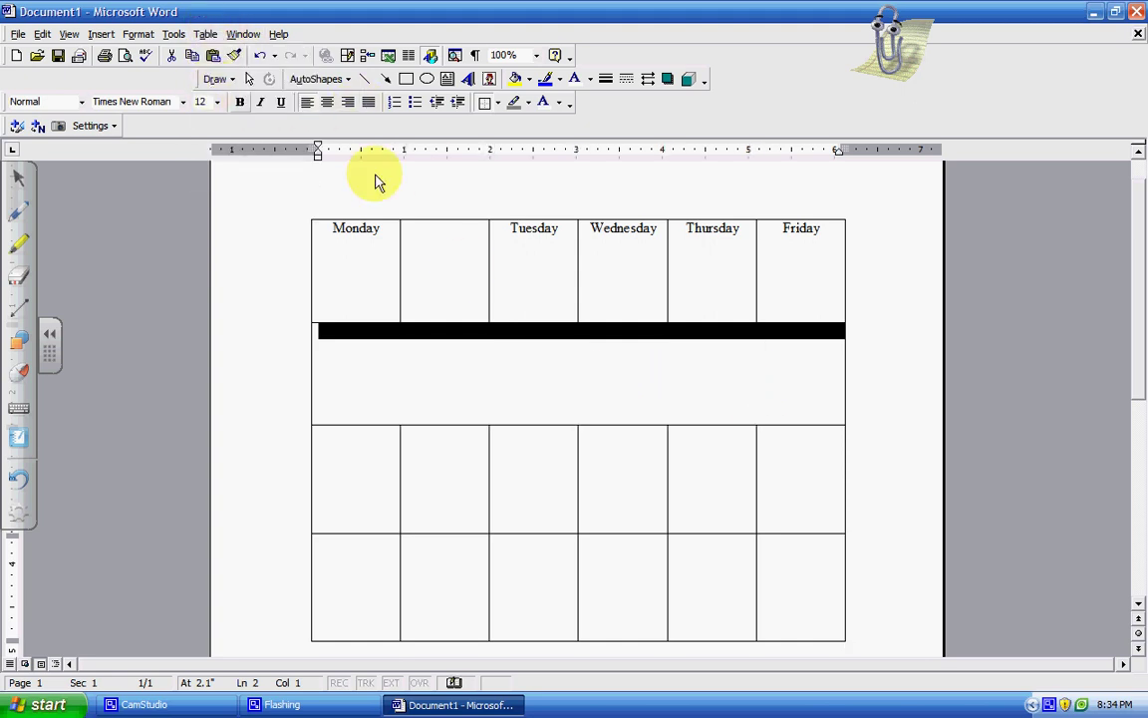
pyautogui.click(525, 438)
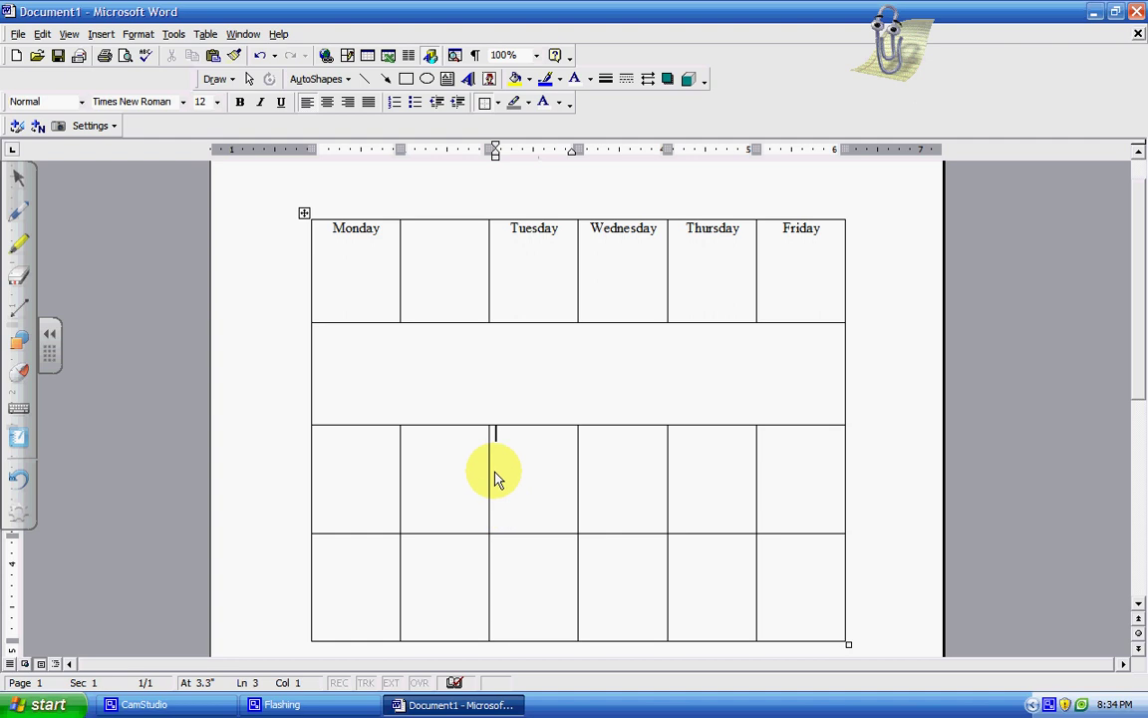